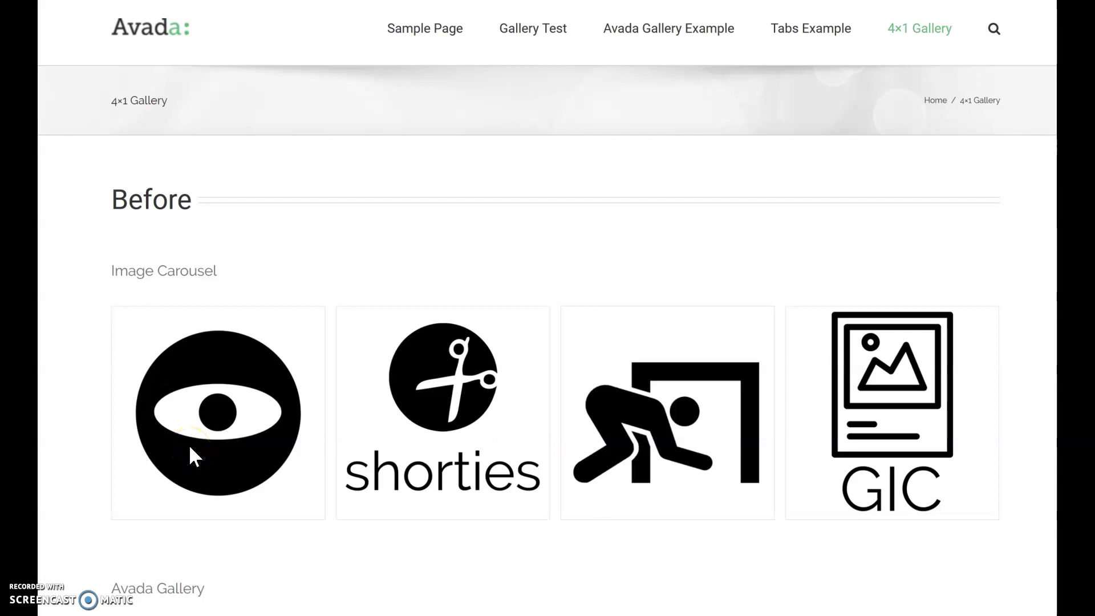
Show the 4×1 Gallery page as Galaxy S9/S9+ (360×740) and scroll through the Before galleries.
click(205, 412)
scroll(337, 228, down, 2)
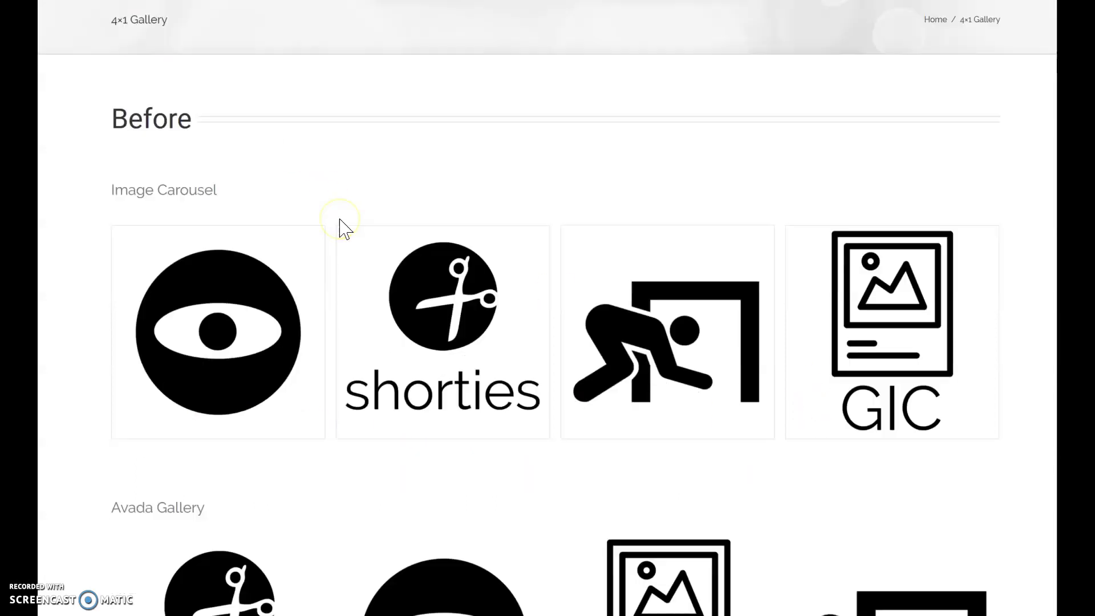
scroll(342, 227, up, 2)
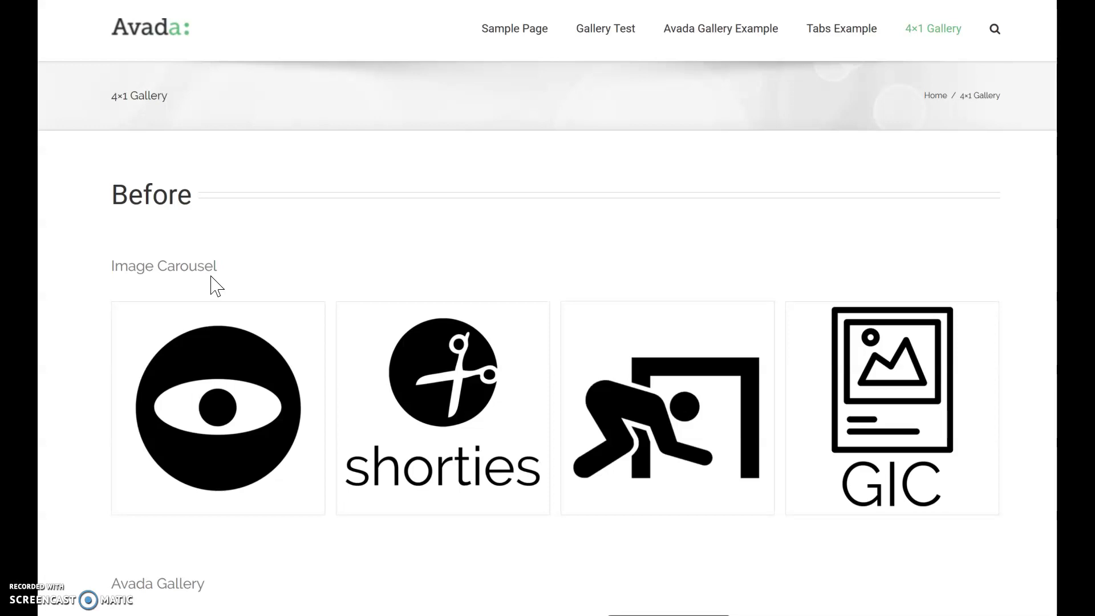
scroll(212, 279, down, 8)
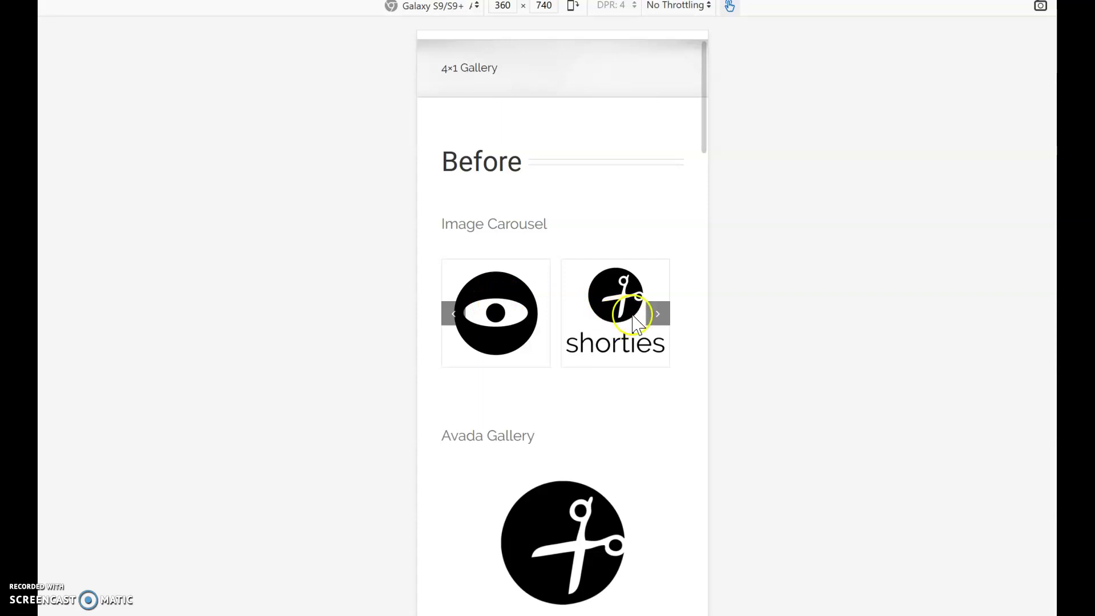
Advance the mobile carousel to its next images and scroll through the Avada Gallery and Row of Images.
click(655, 314)
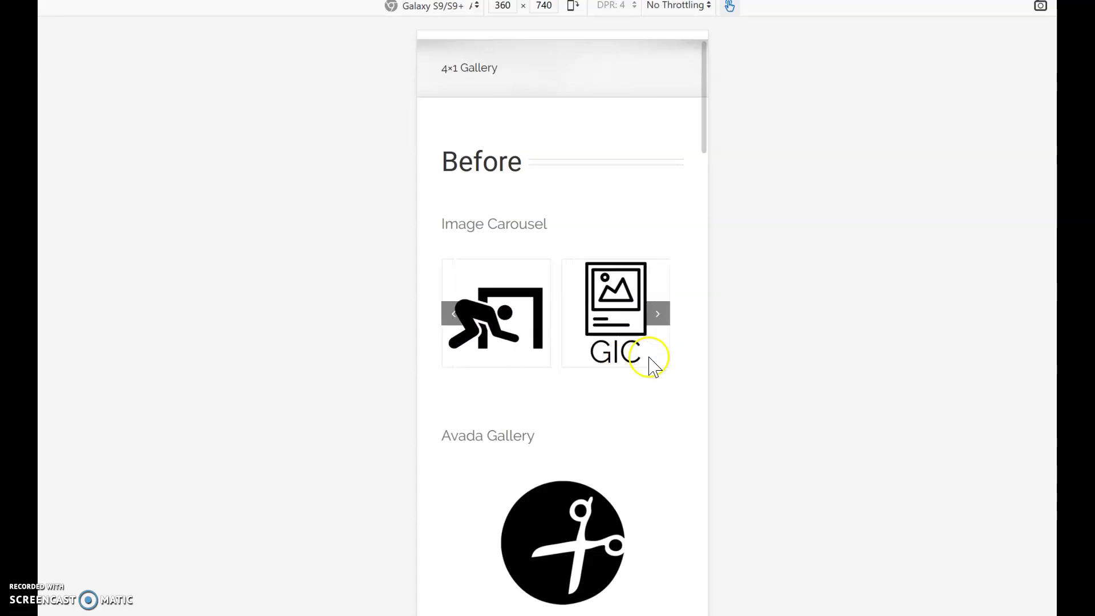
scroll(648, 359, down, 5)
scroll(636, 336, down, 1)
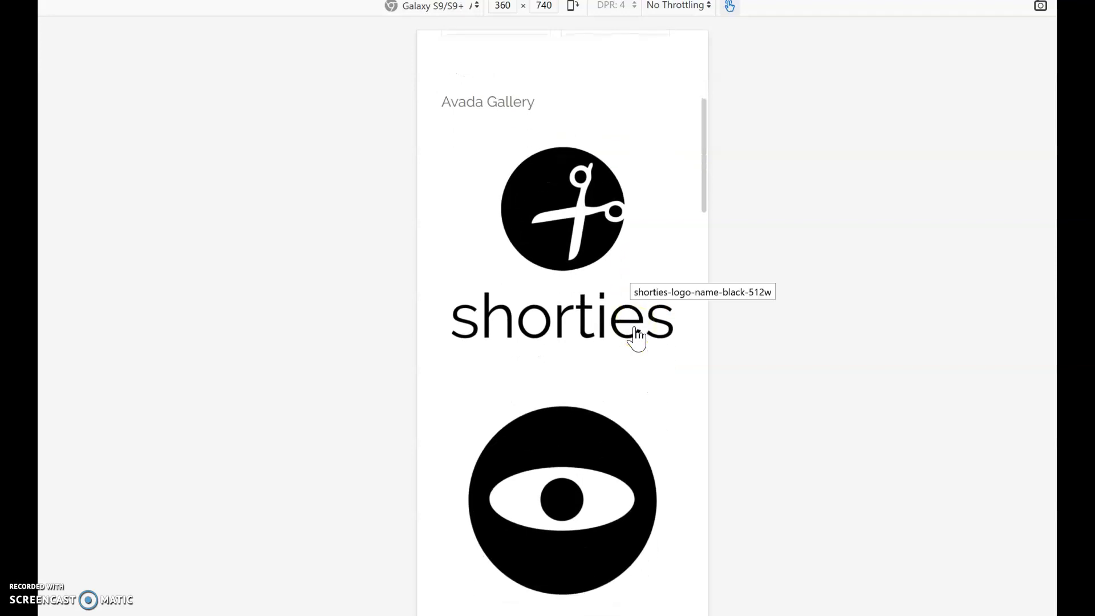
scroll(600, 323, down, 10)
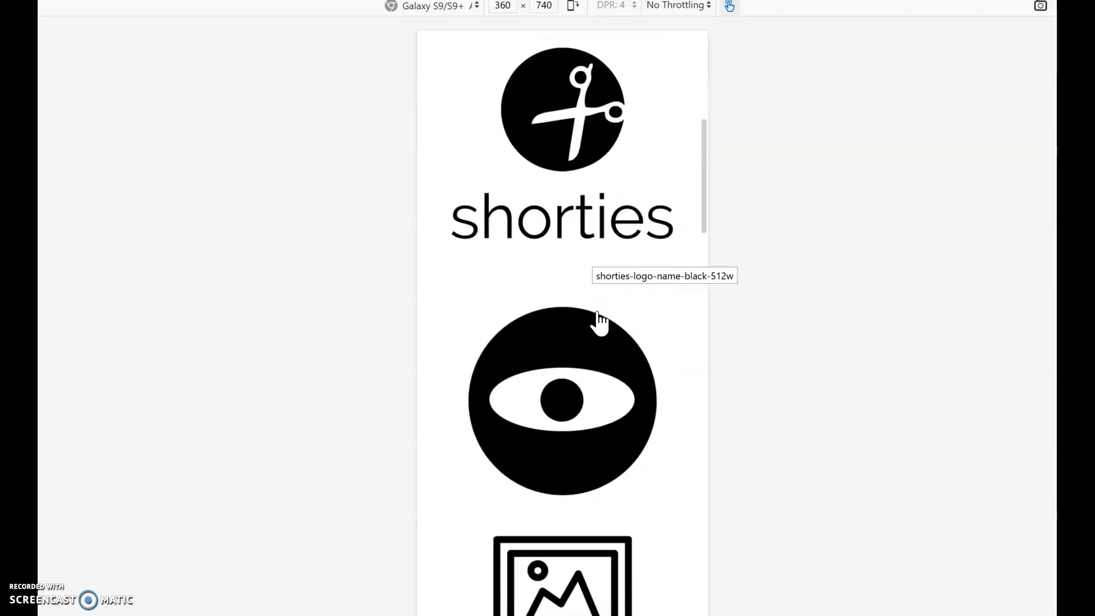
scroll(599, 319, down, 7)
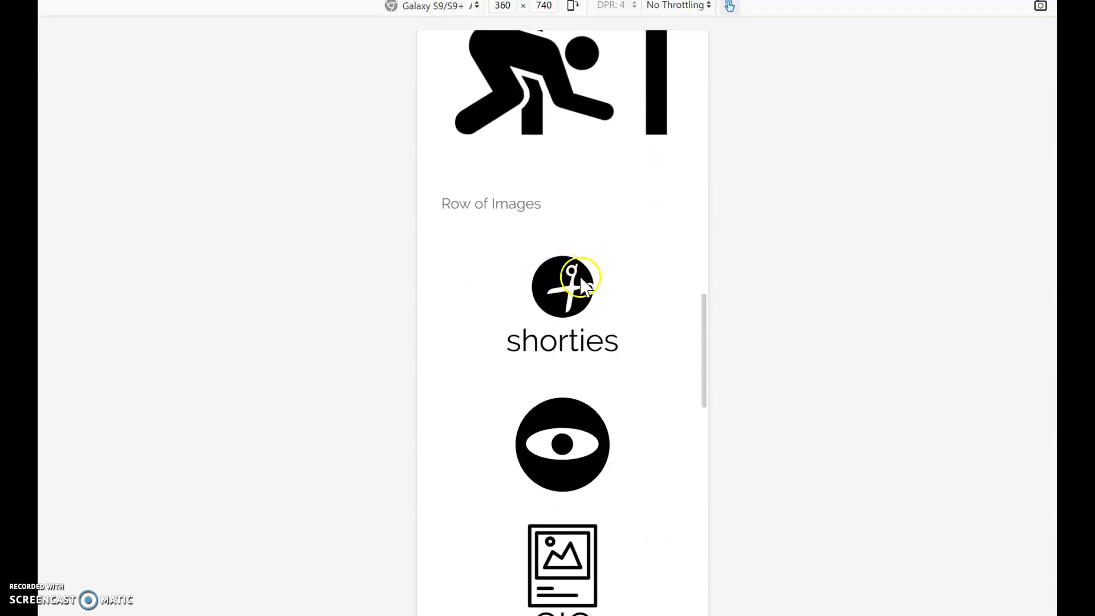
Scroll down to the After section, then open the 4x1 Gallery Demo Edit Page.
scroll(586, 291, down, 1)
scroll(587, 295, down, 1)
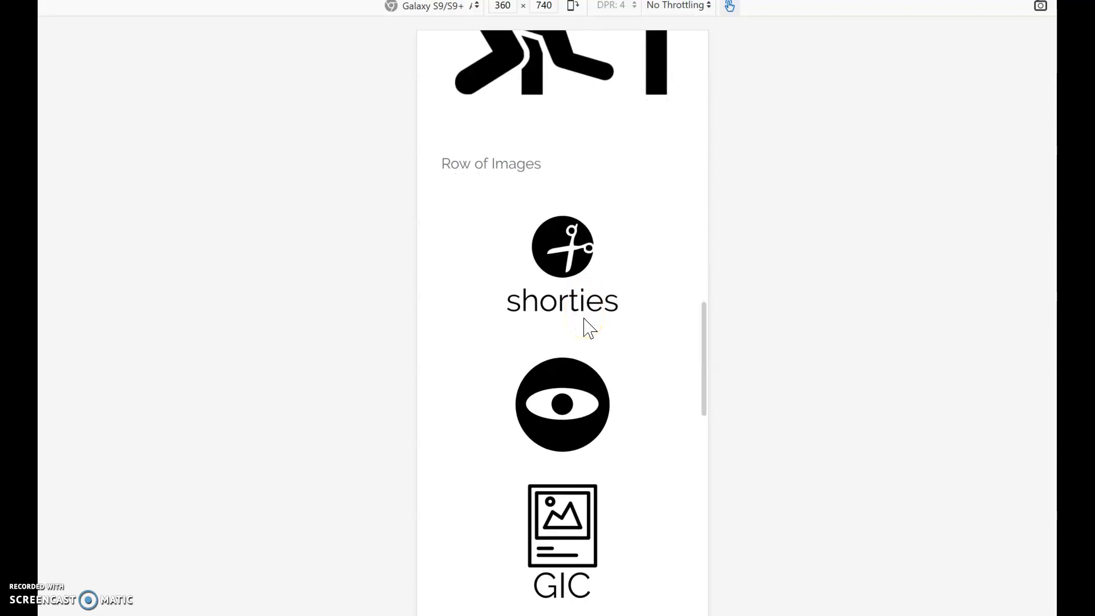
scroll(589, 329, down, 1)
scroll(587, 328, down, 3)
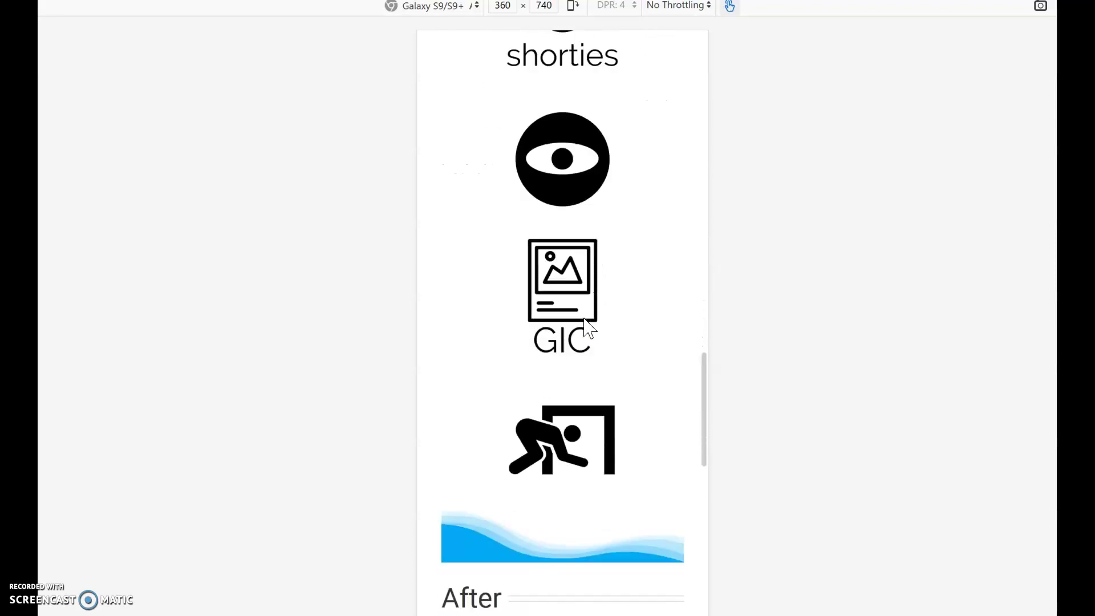
scroll(587, 328, down, 6)
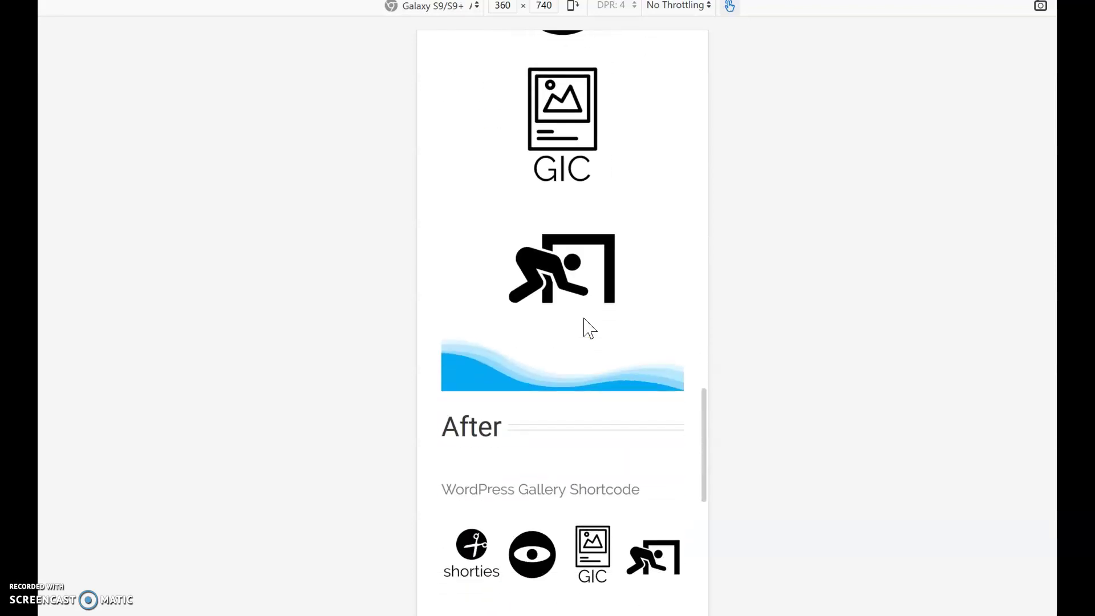
click(502, 392)
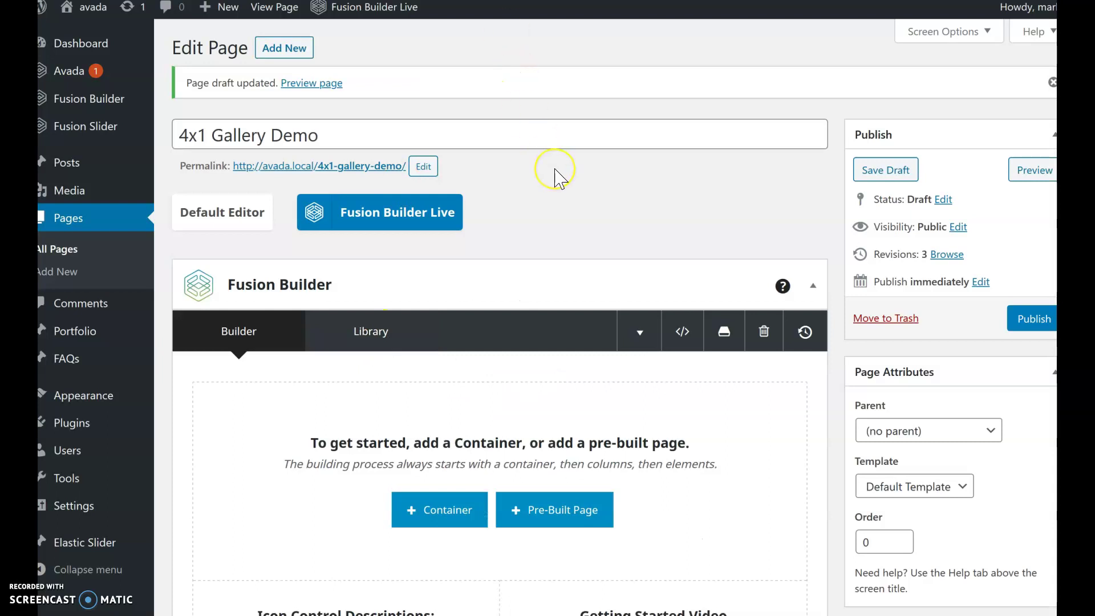
Insert the saved 'WordPress Gallery Shortcode 4x1' library container into the empty 4x1 Gallery Demo page.
scroll(558, 174, down, 2)
scroll(513, 257, down, 1)
click(427, 402)
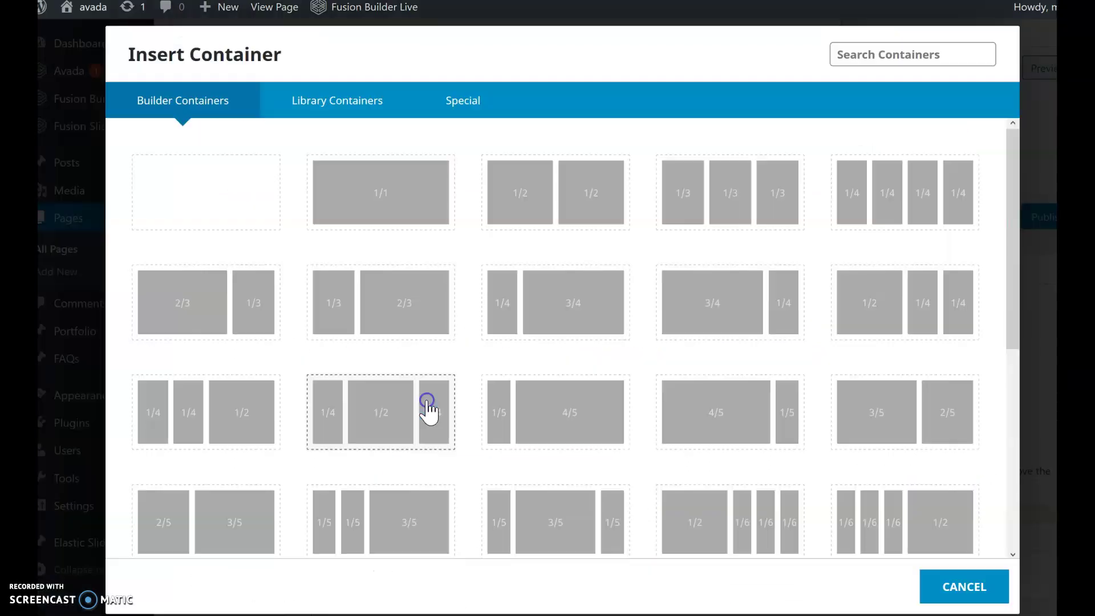
click(361, 101)
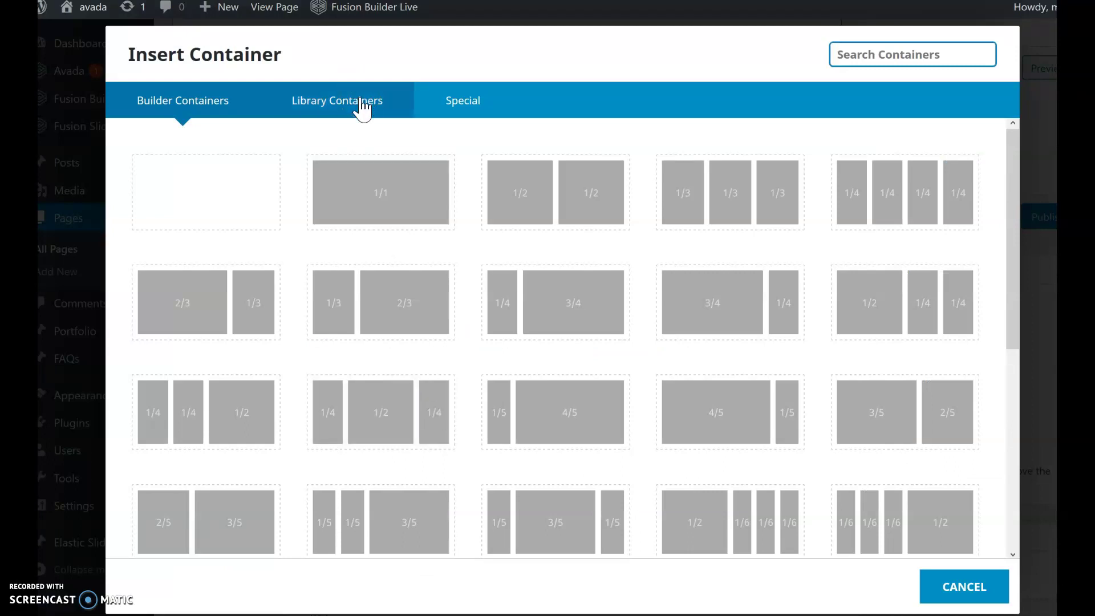
click(362, 108)
click(457, 294)
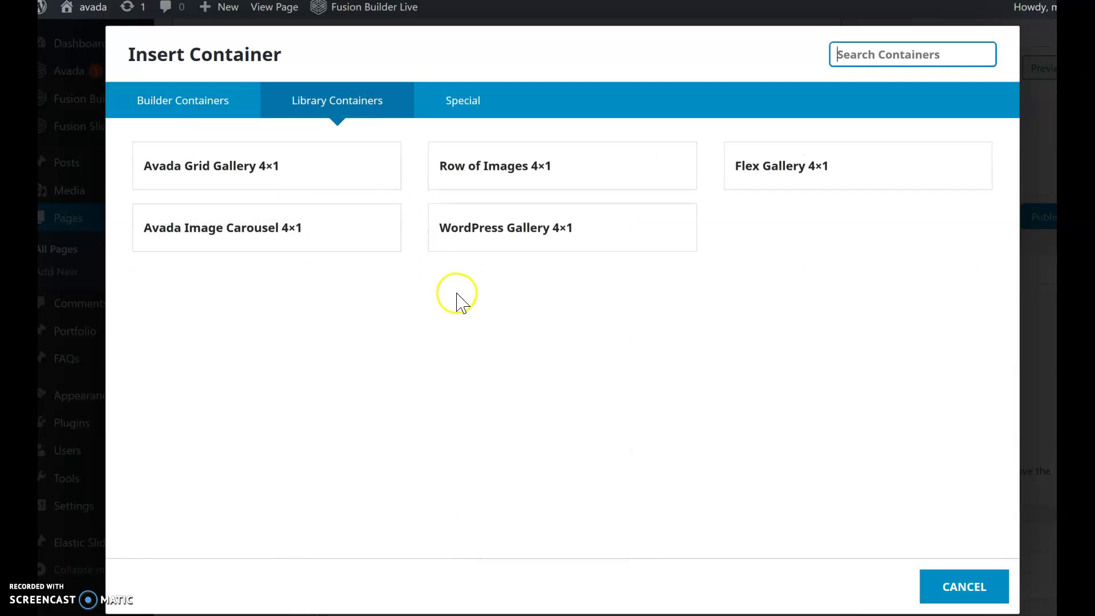
click(482, 234)
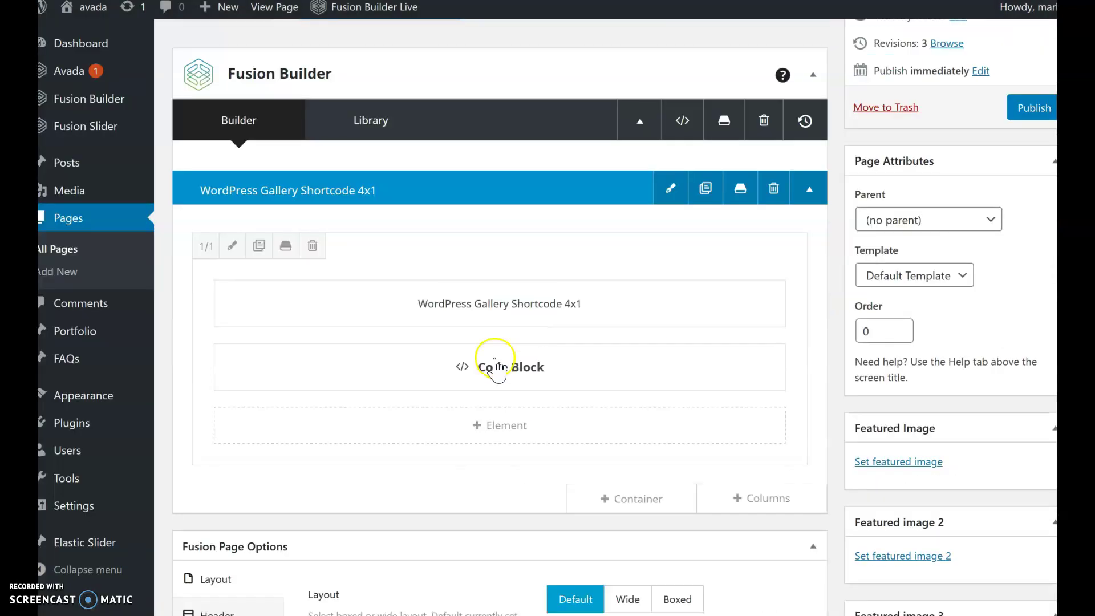
mouse_move(489, 368)
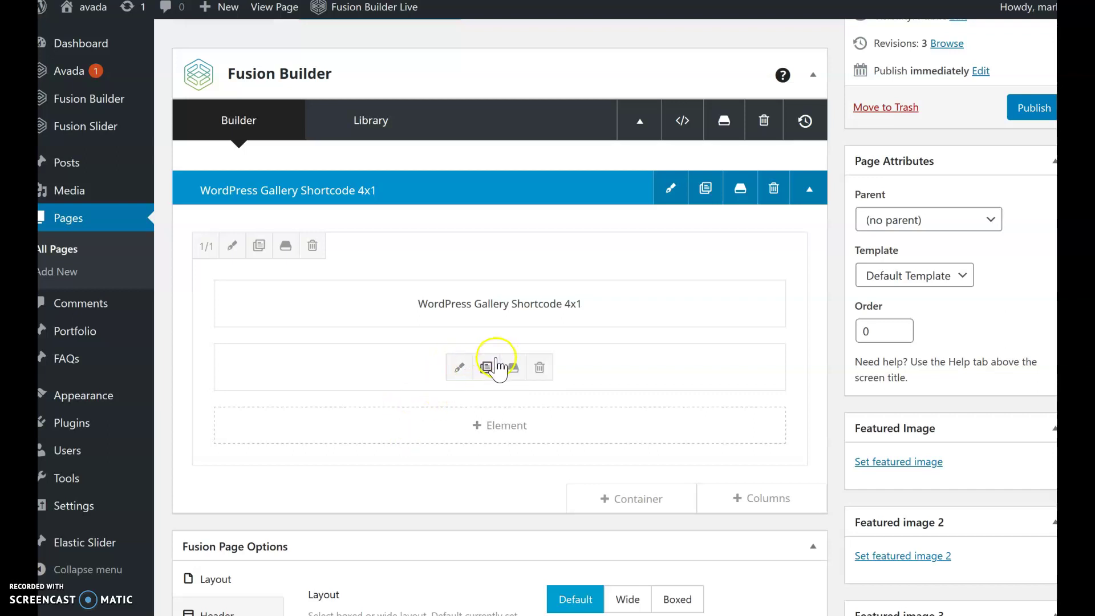
mouse_move(582, 369)
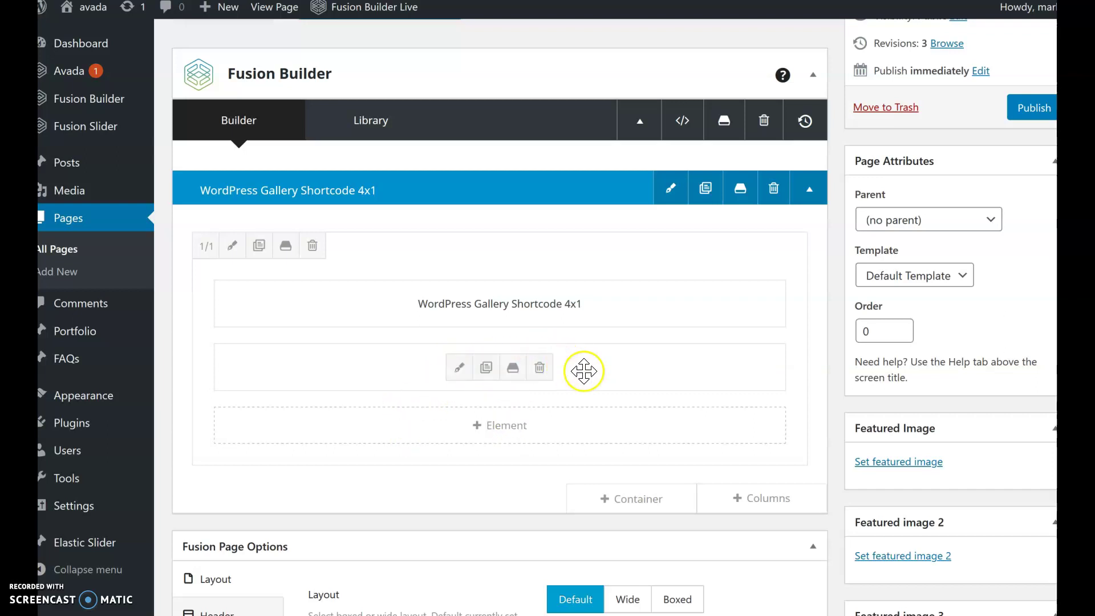
click(458, 370)
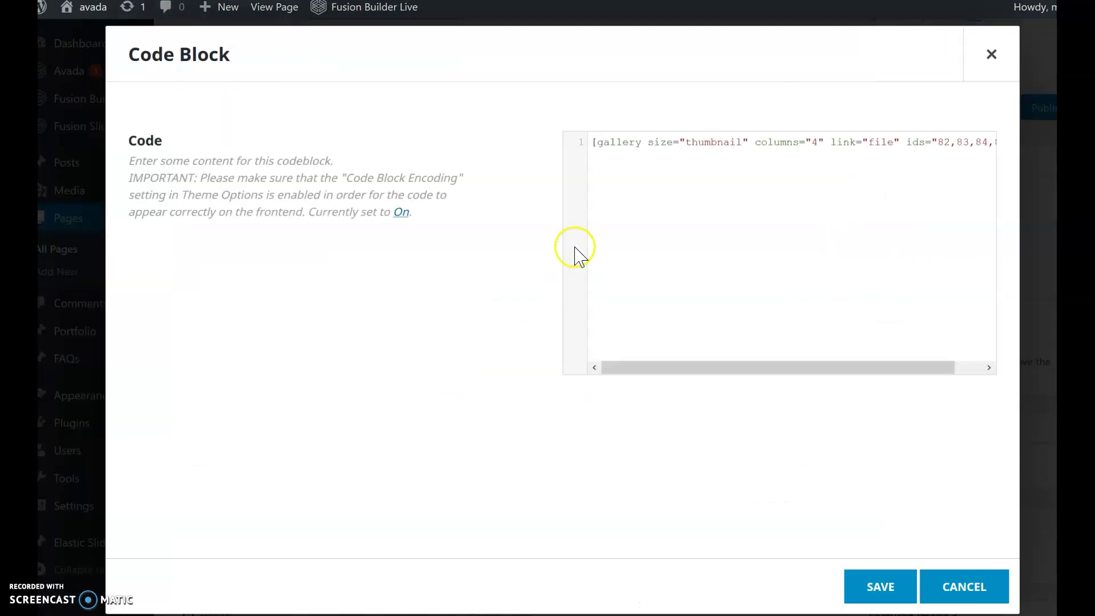
triple_click(649, 140)
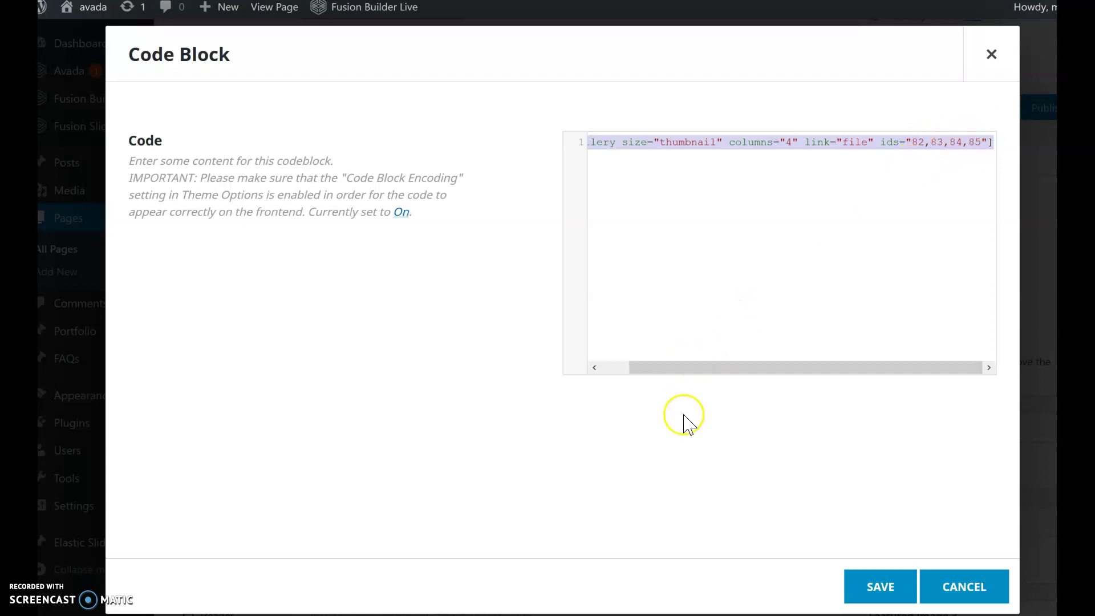
click(943, 576)
Open the page's Custom CSS and highlight the borderless #gallery-1 img rule.
scroll(548, 393, up, 1)
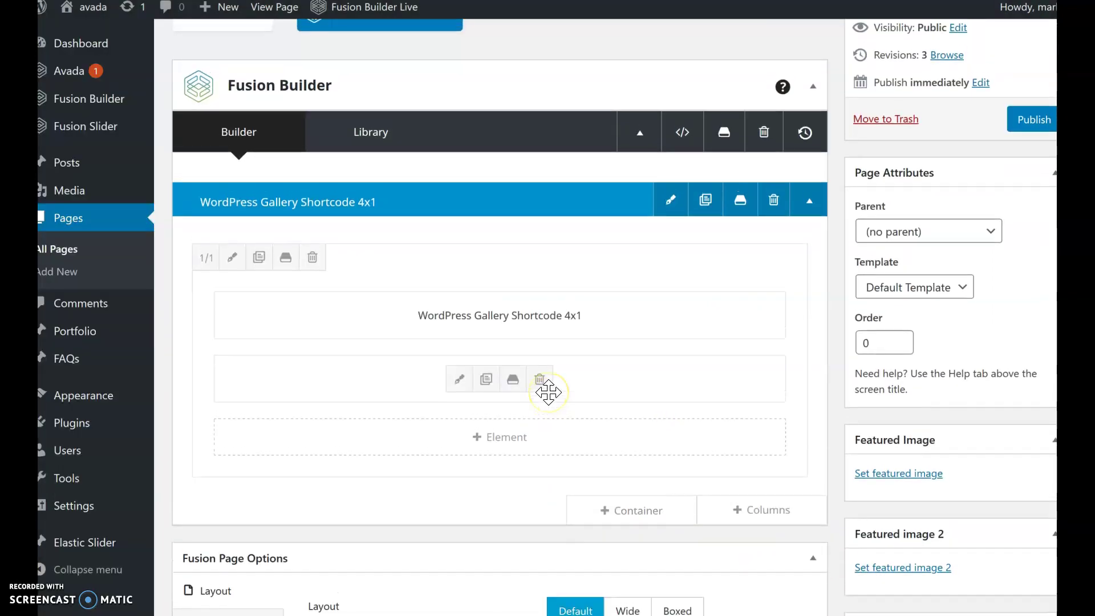
click(683, 155)
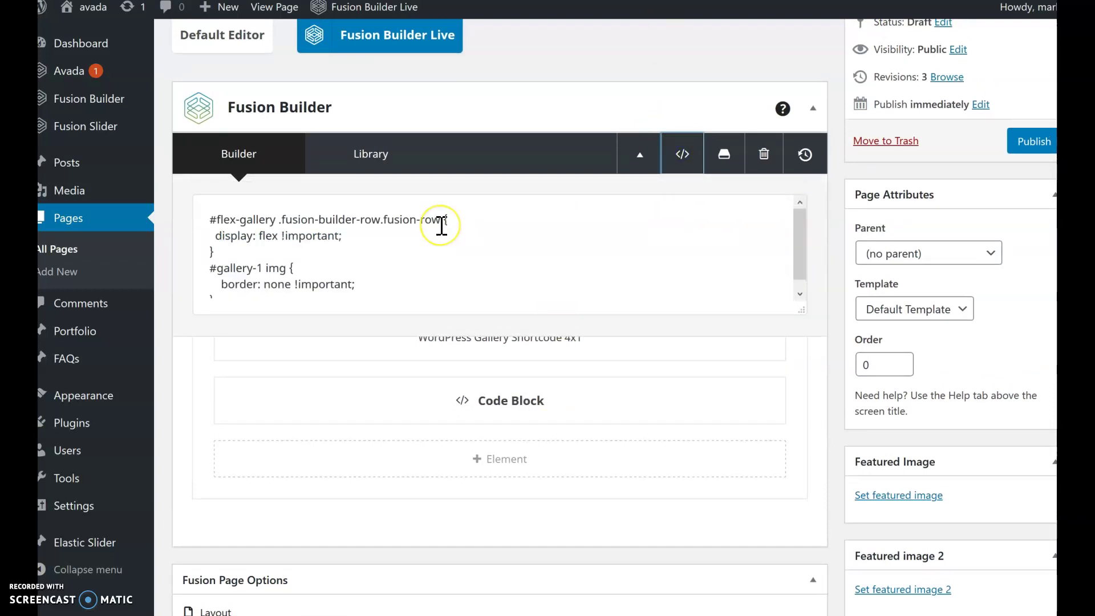
click(285, 269)
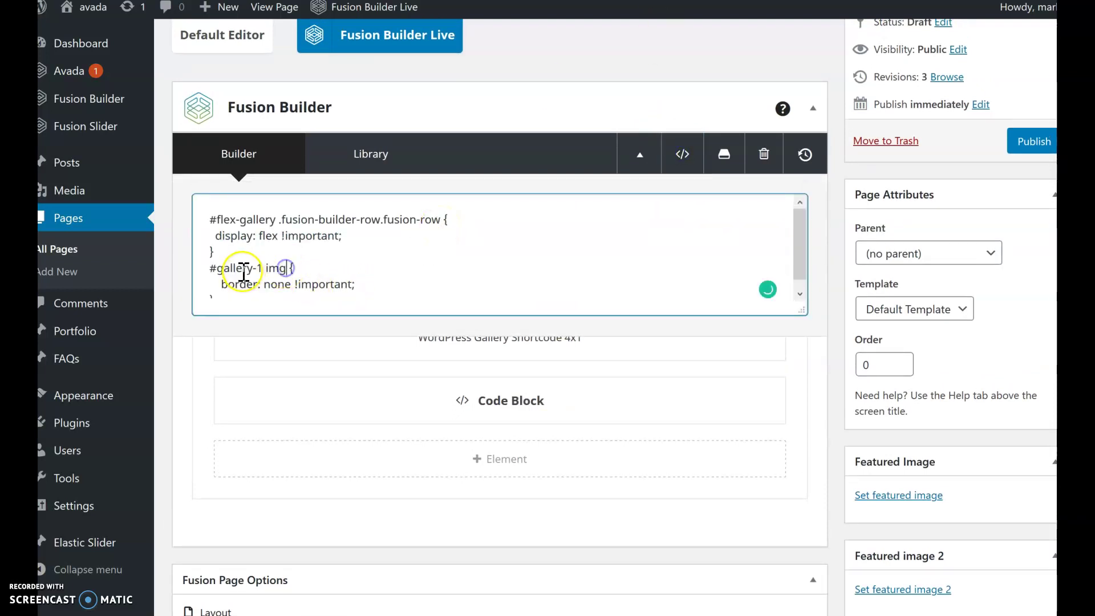
drag(210, 269, 233, 299)
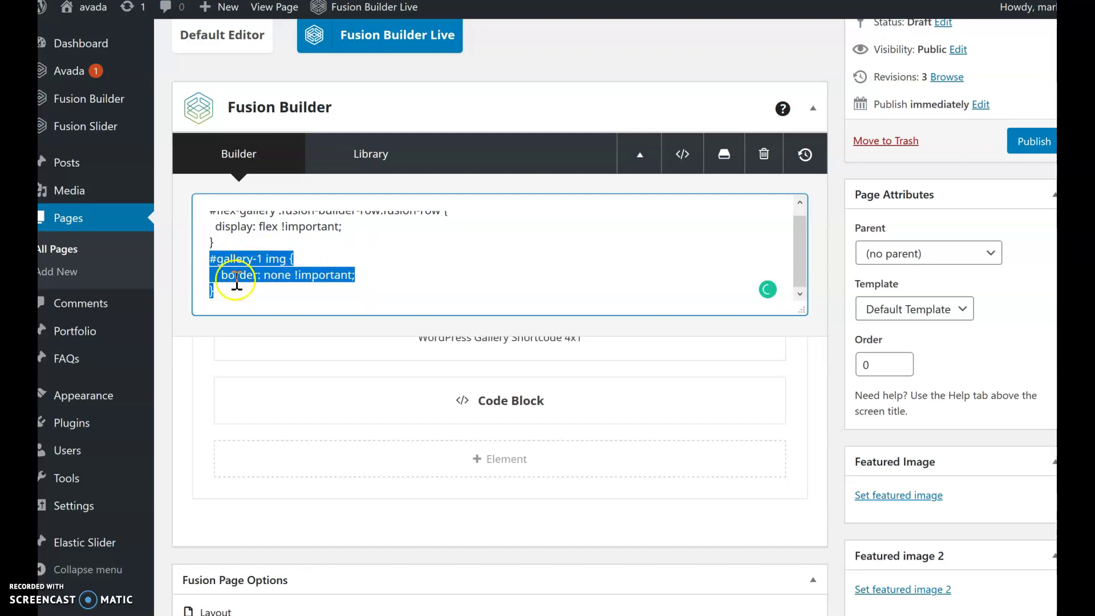
click(177, 282)
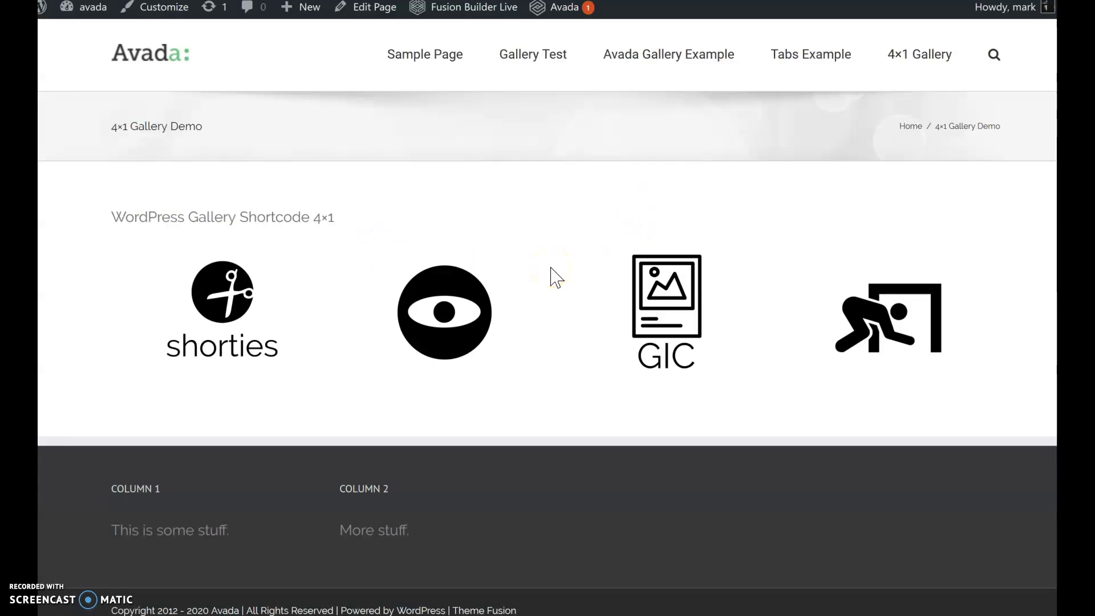
Check the 4x1 Gallery Demo preview in Galaxy S9 device mode, with its four gallery images in one row.
key(ctrl+shift+m)
click(537, 323)
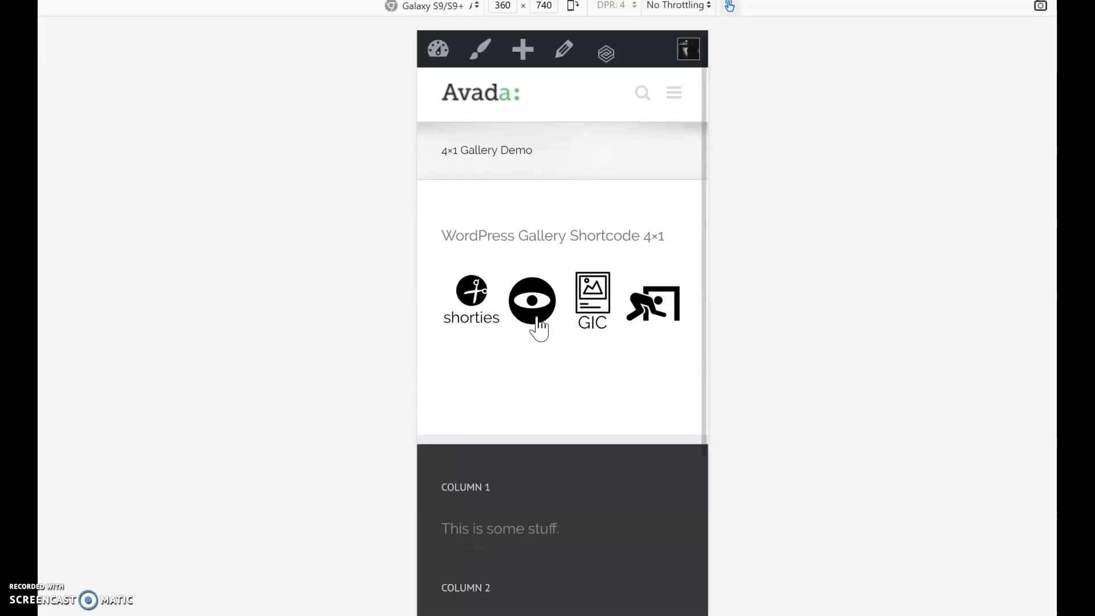
Return to desktop view, hide the custom CSS, and insert the Flex Gallery 4x1 library container below.
key(ctrl+shift+m)
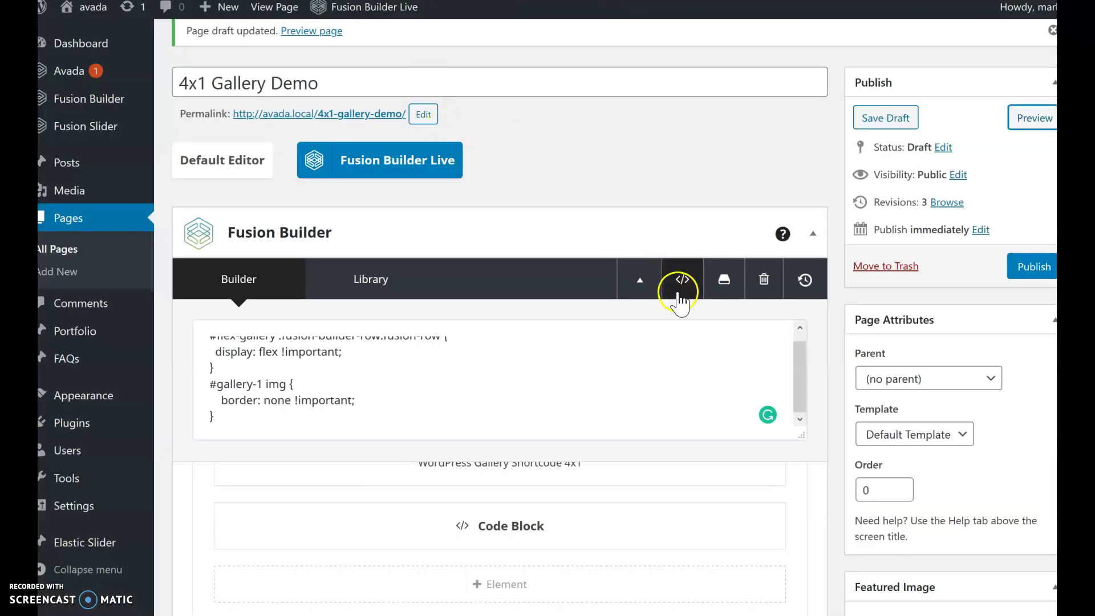
click(678, 291)
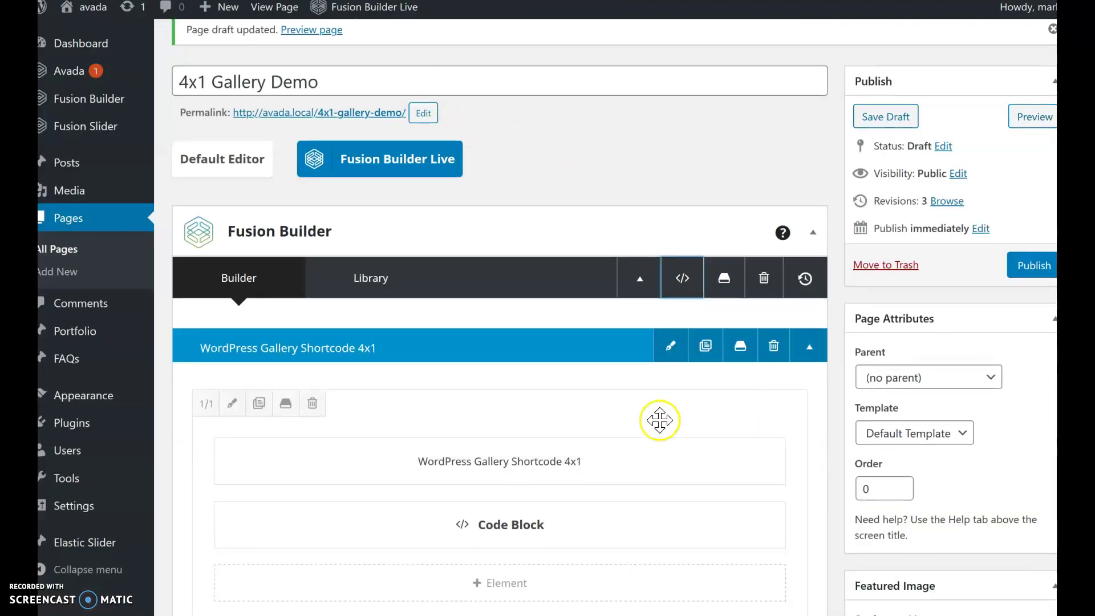
scroll(660, 420, down, 3)
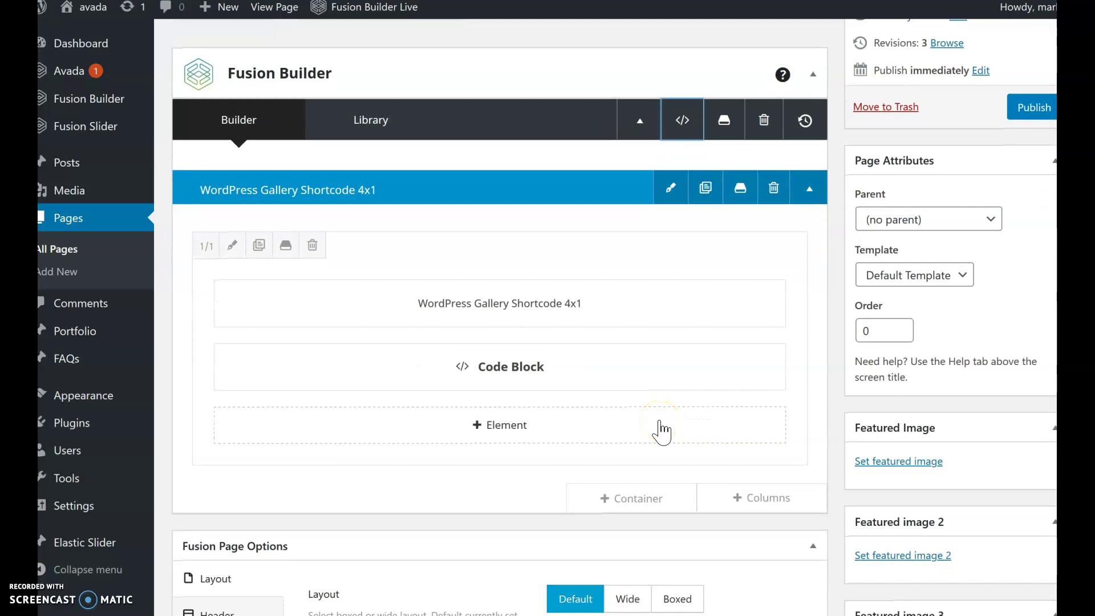
click(642, 502)
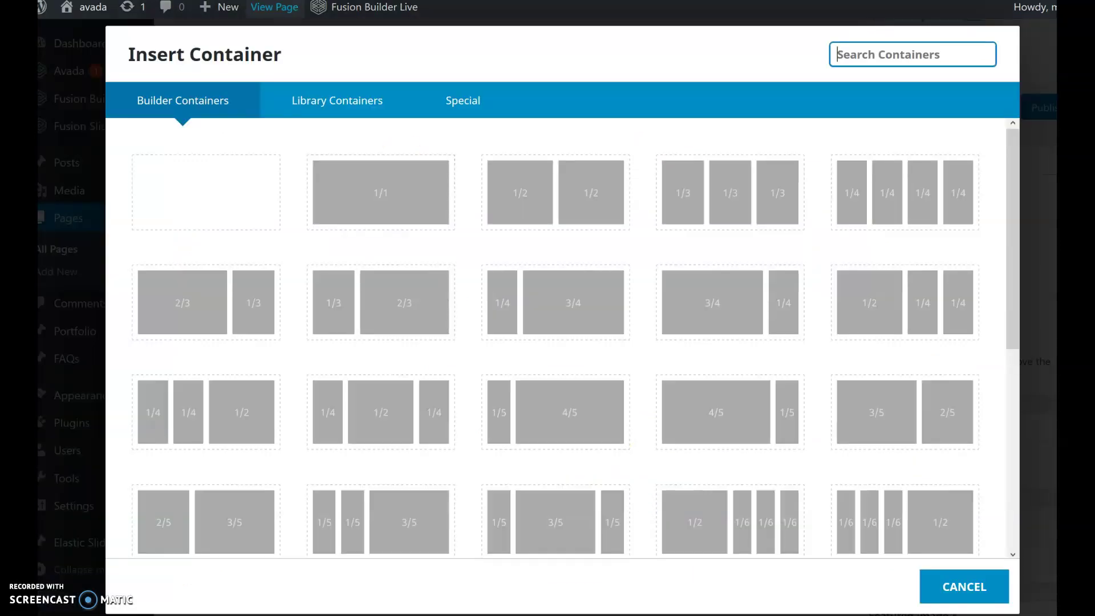
click(336, 111)
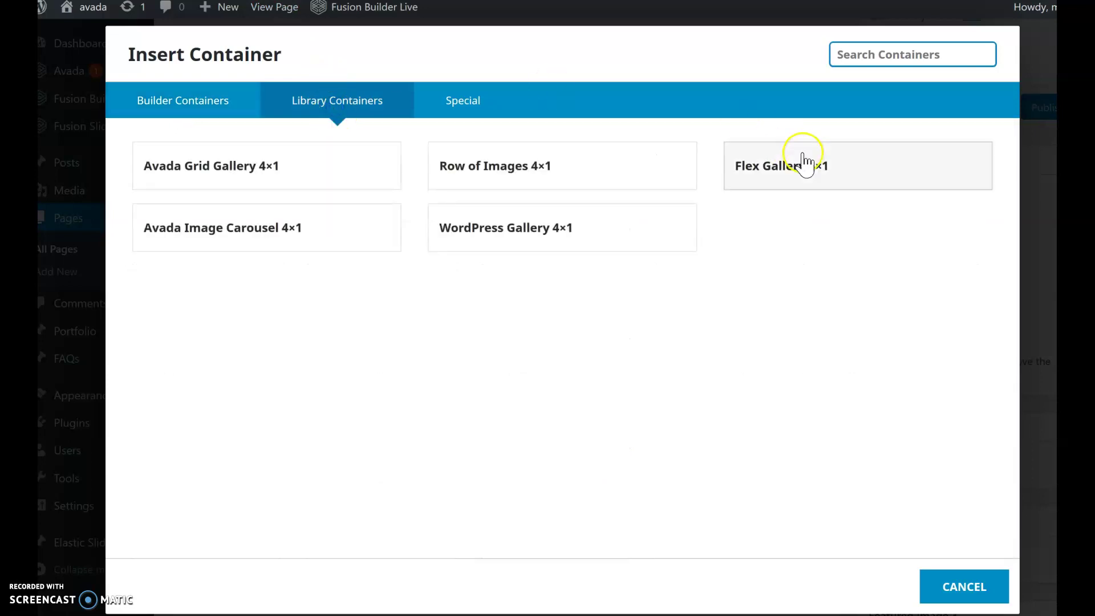
click(805, 153)
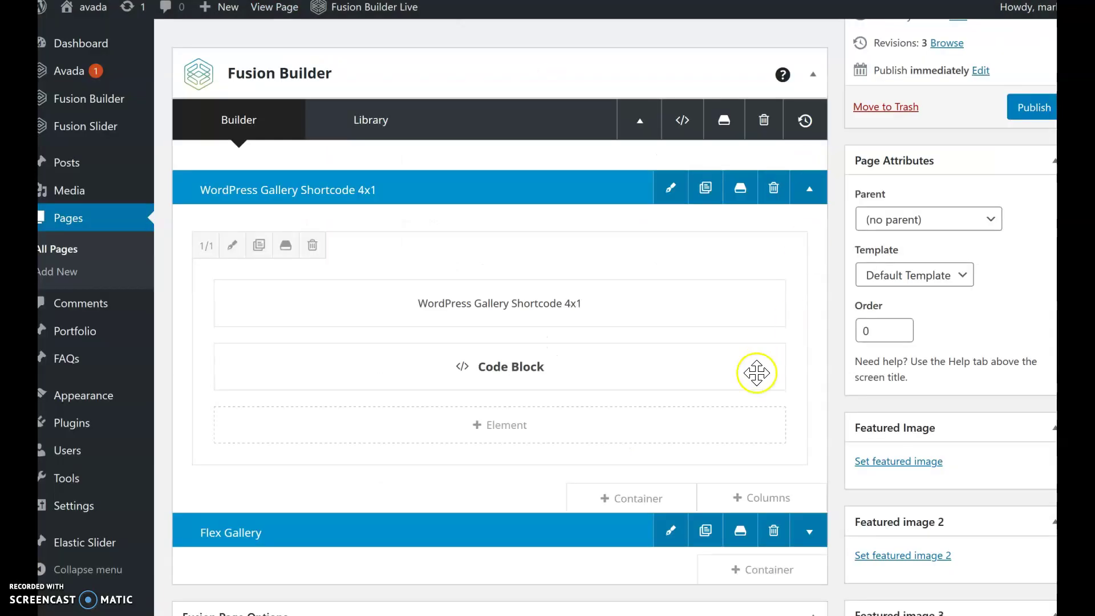
scroll(647, 369, down, 5)
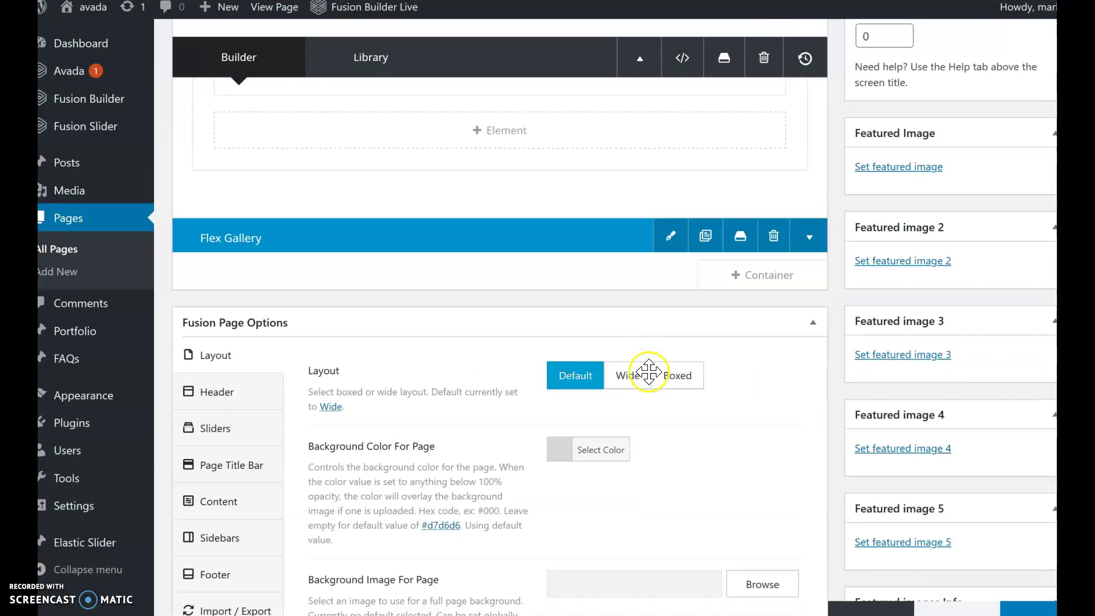
Expand Flex Gallery's four quarter-width columns and confirm its CSS ID is flex-gallery, cancelling without changes.
click(810, 240)
click(270, 336)
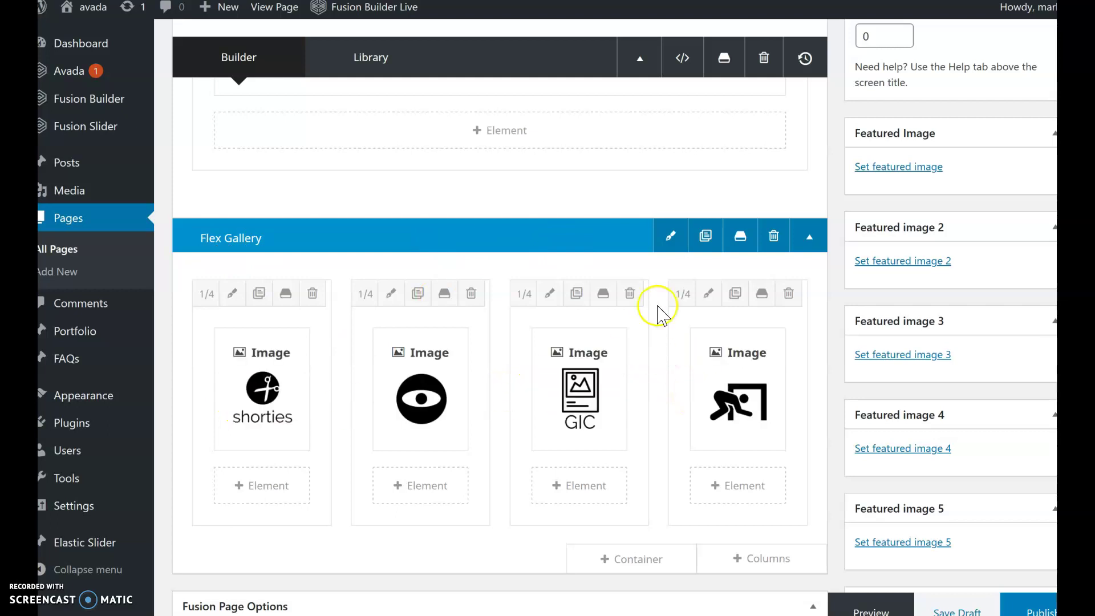
click(670, 236)
scroll(645, 288, down, 9)
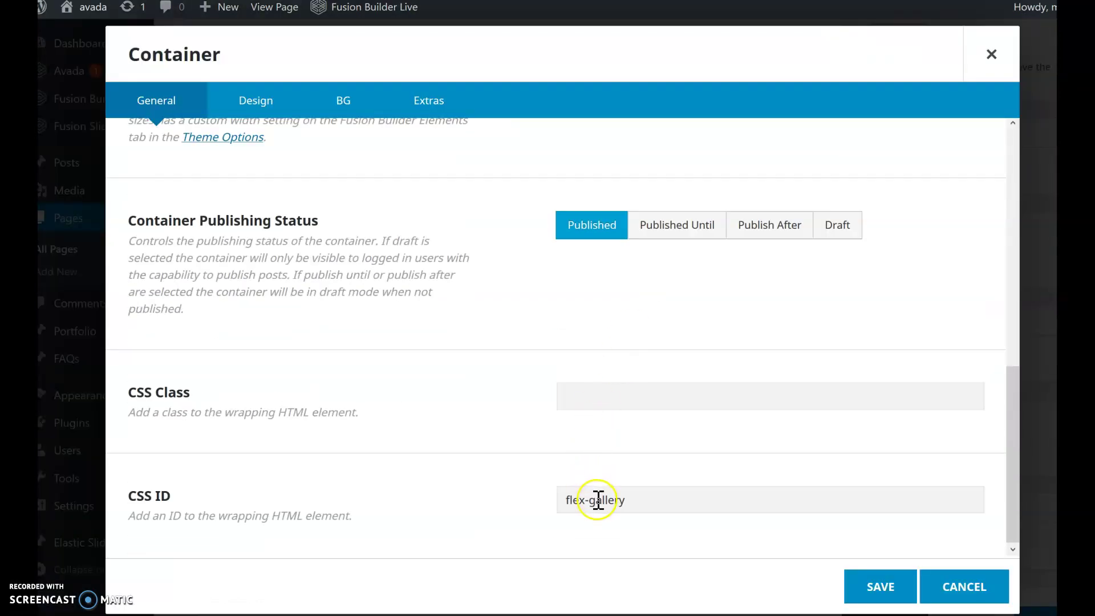
drag(598, 501, 531, 528)
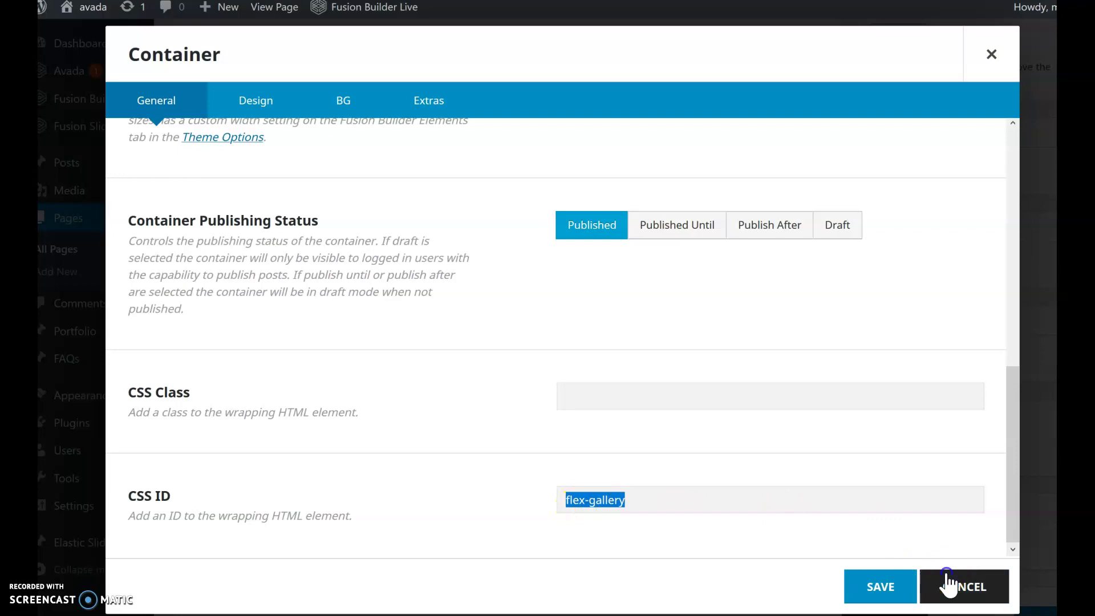
click(942, 579)
scroll(599, 424, up, 9)
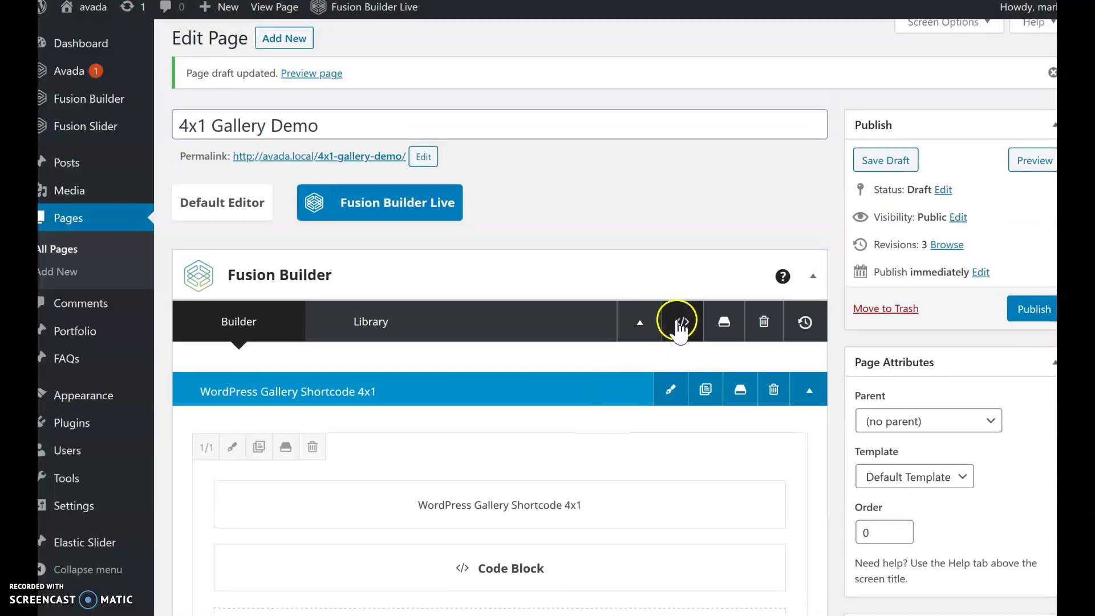
Show the custom CSS and highlight the #flex-gallery .fusion-builder-row selector and its display: flex !important line.
click(680, 324)
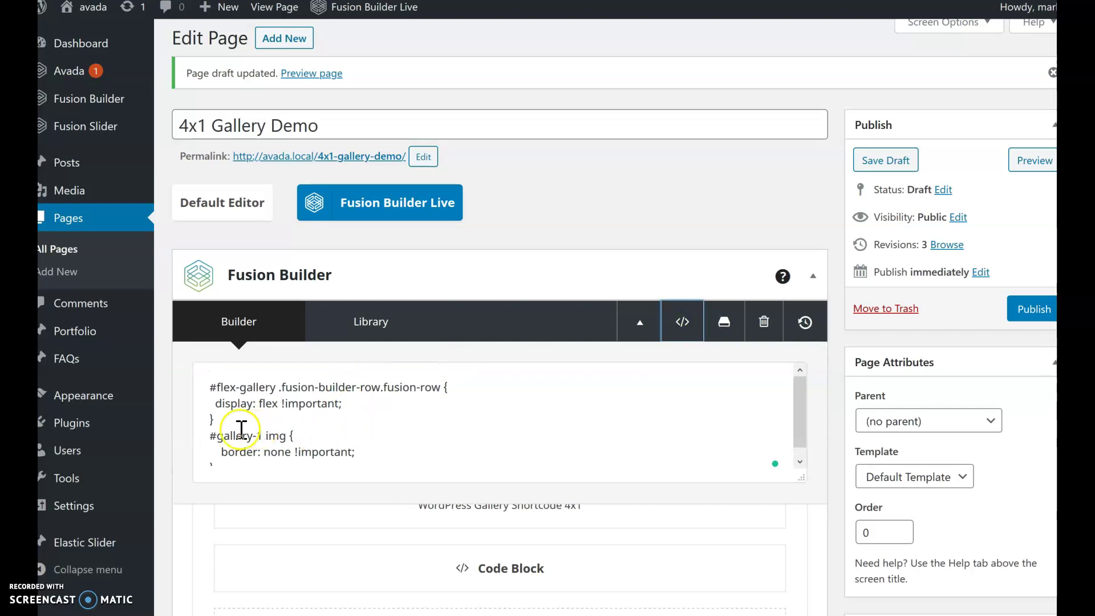
drag(206, 388, 276, 388)
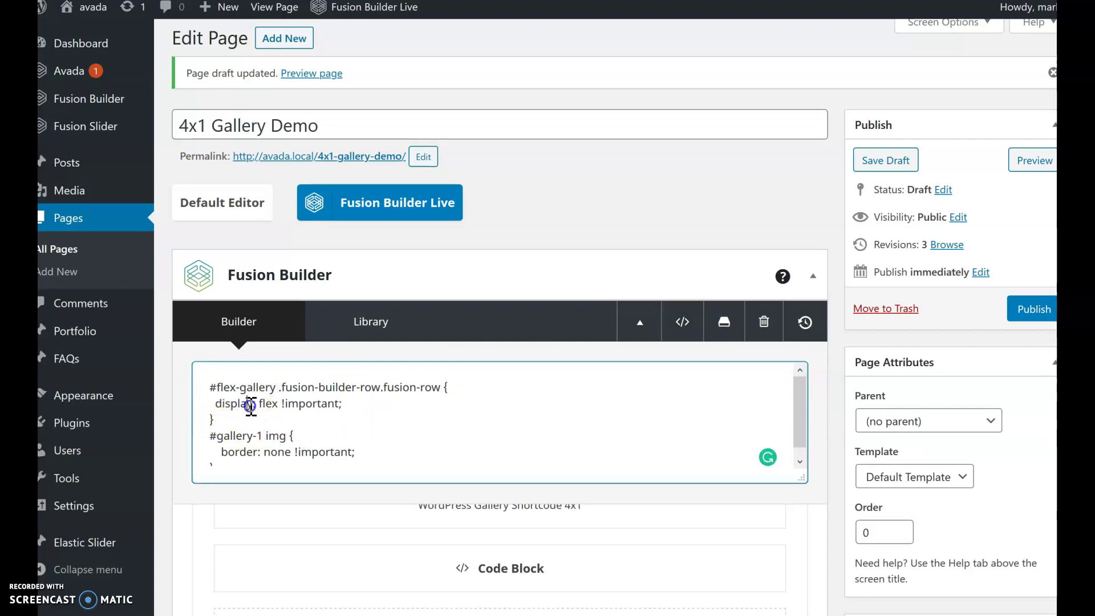
triple_click(248, 405)
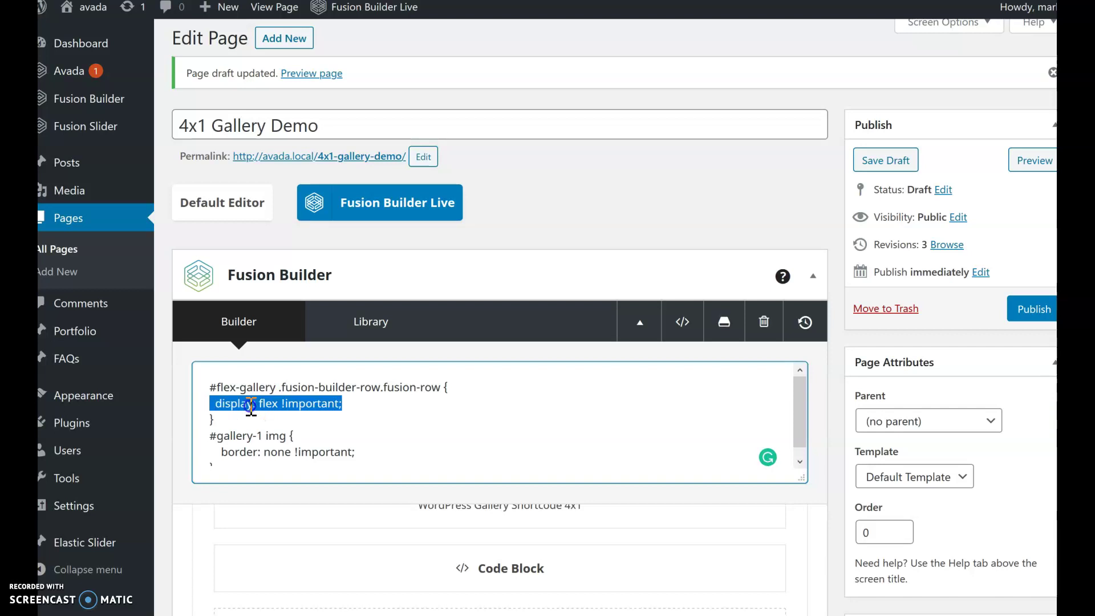
click(276, 388)
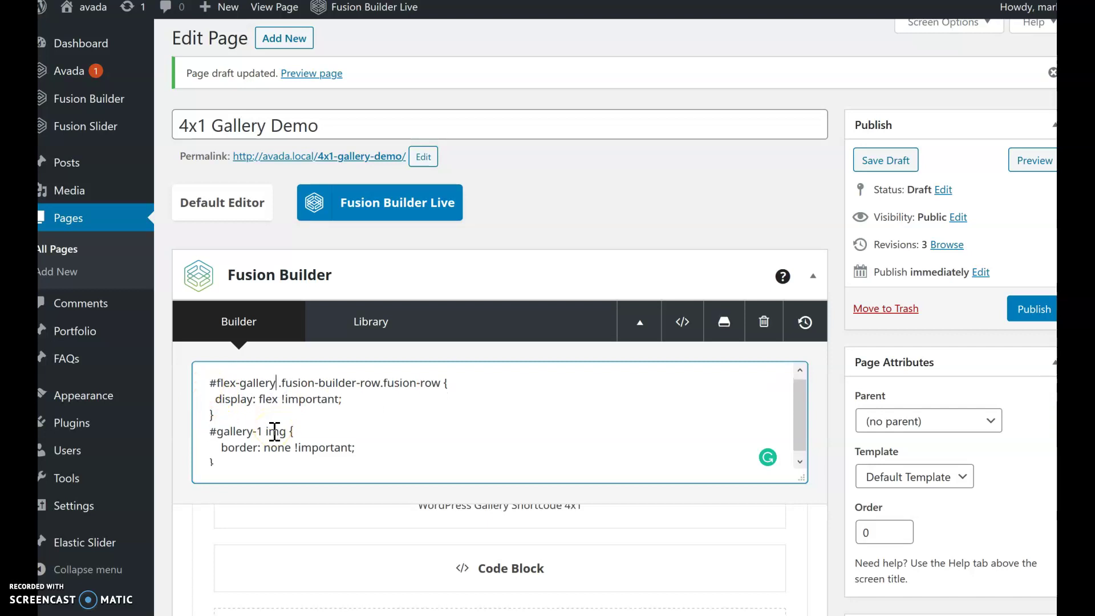
scroll(275, 431, down, 1)
scroll(275, 431, up, 1)
click(373, 389)
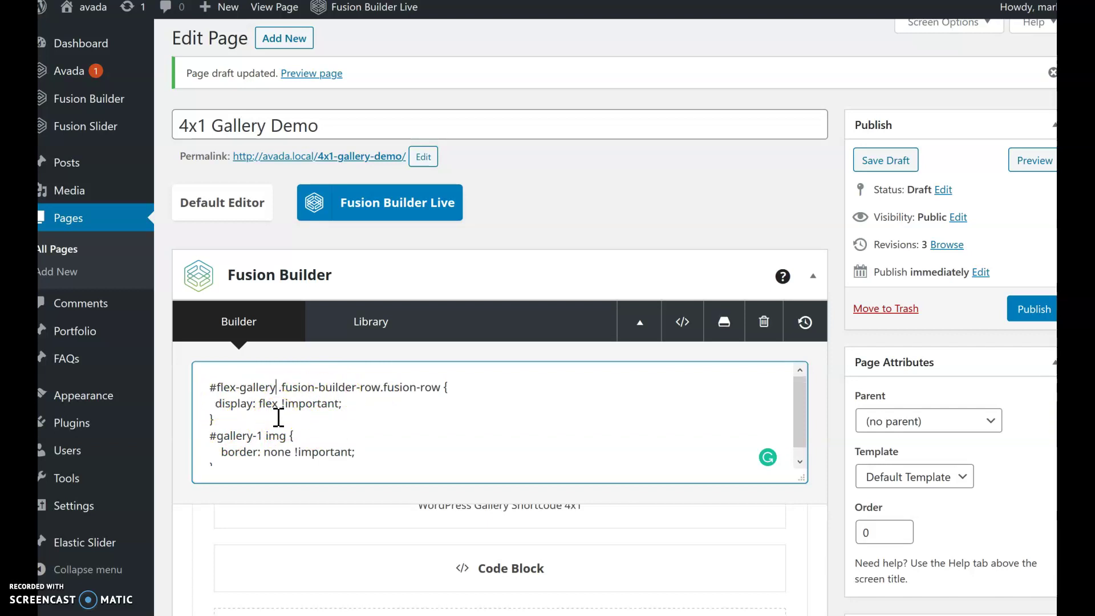
Preview the page as Galaxy S9/S9+, confirming both rows keep four icons side by side.
click(1026, 165)
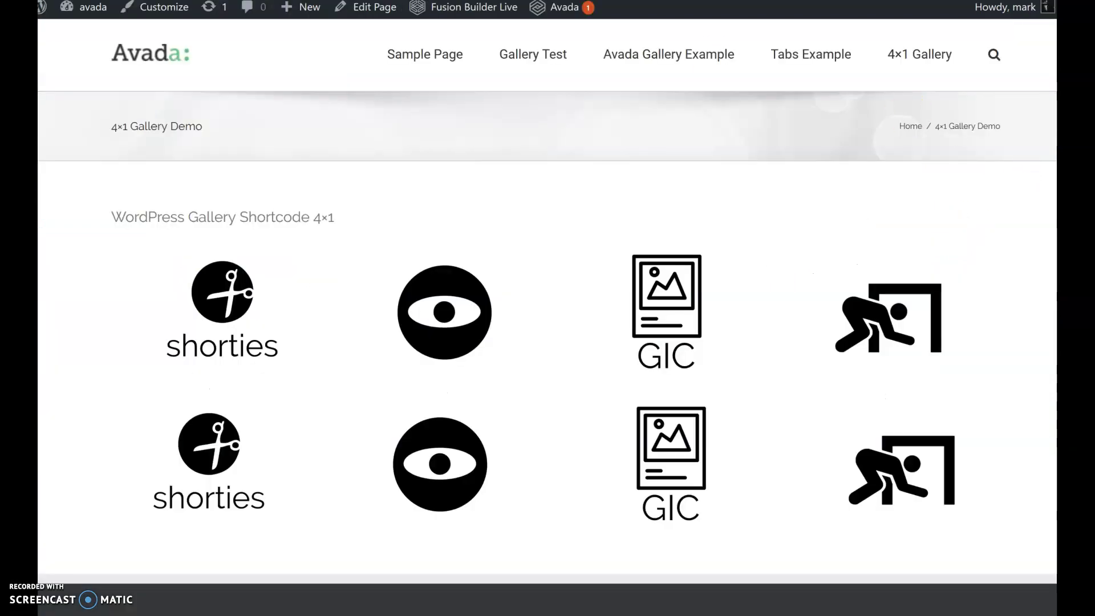
scroll(579, 234, down, 1)
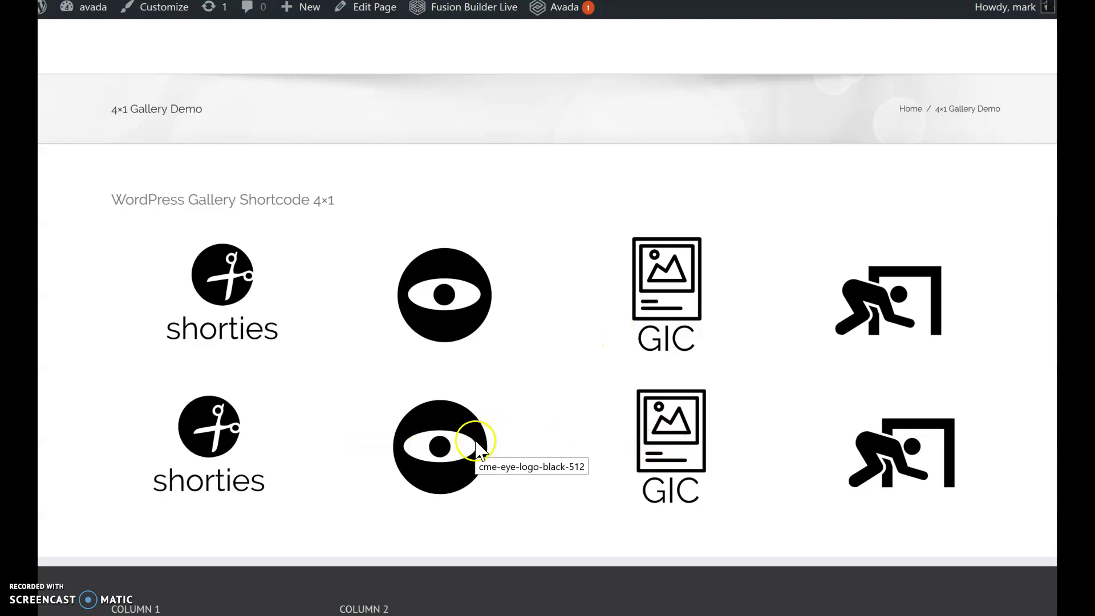
key(ctrl+shift+m)
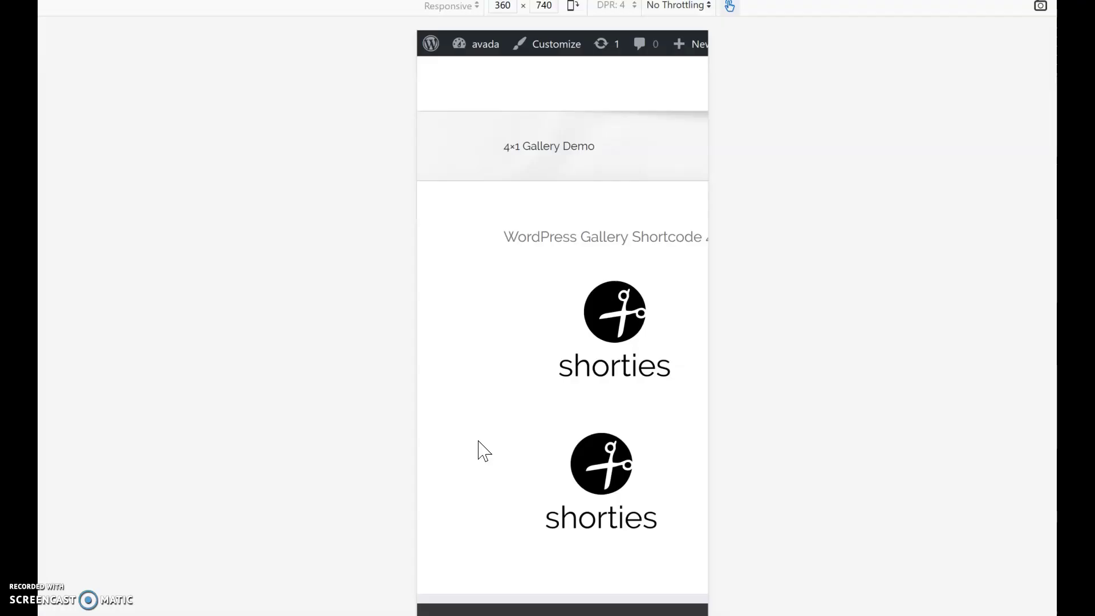
scroll(597, 438, down, 2)
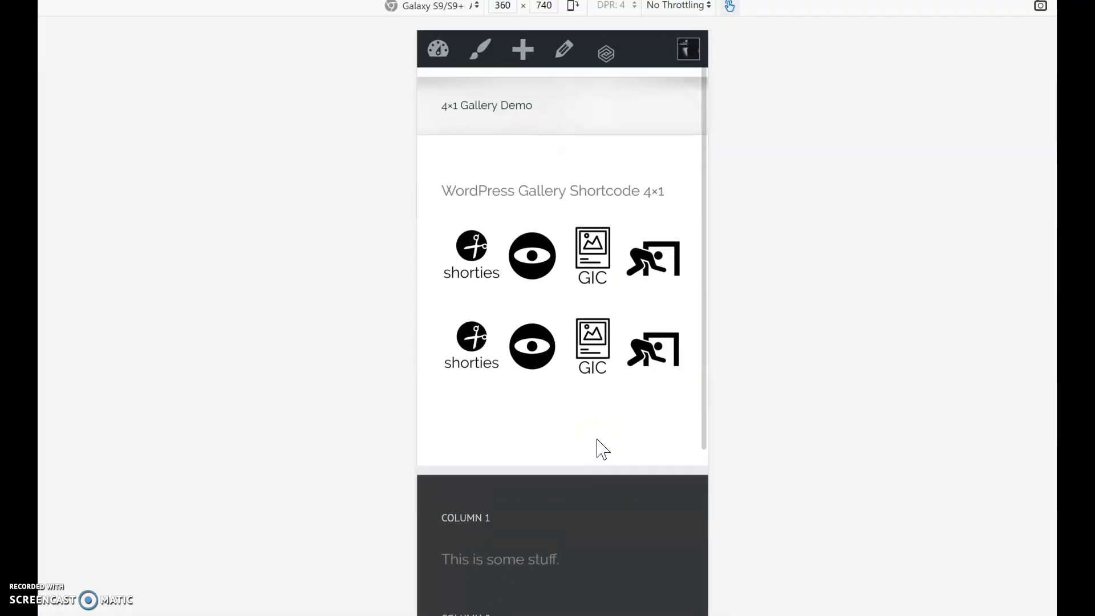
scroll(597, 440, up, 1)
key(ctrl+shift+m)
key(ctrl+shift+m)
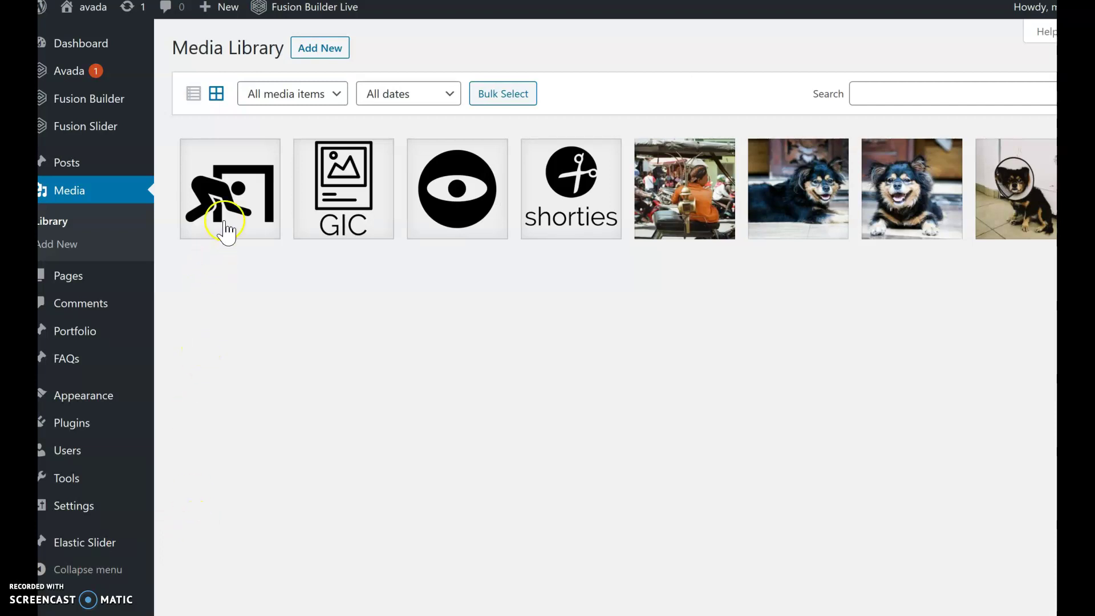
View the Hide-and-Seek icon's attachment details, then the 512×512 GIC-logo-name-black-512.png.
click(219, 224)
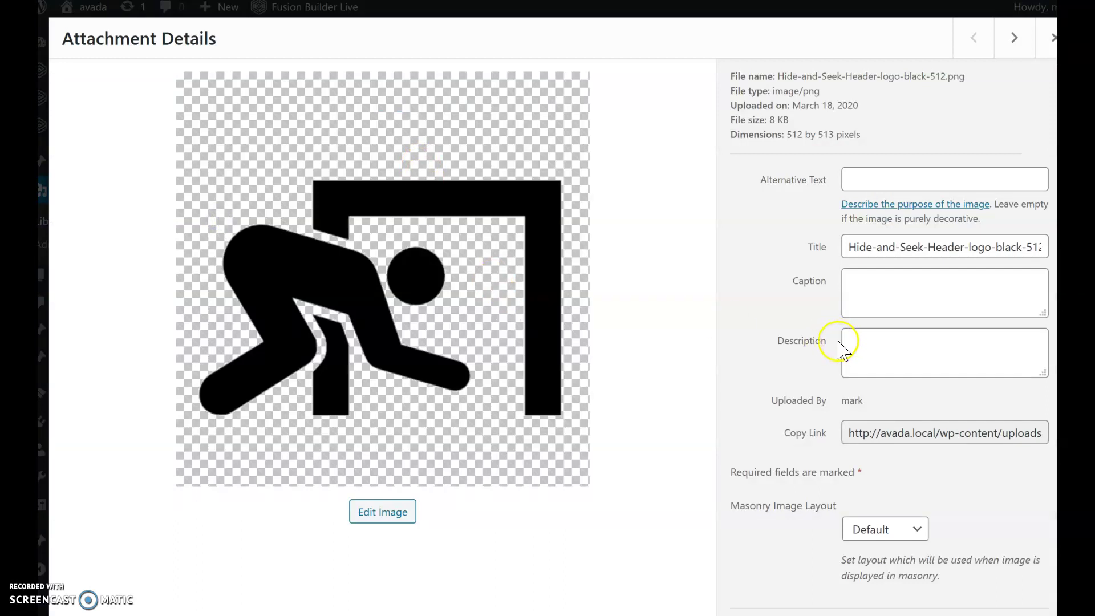
scroll(797, 336, down, 1)
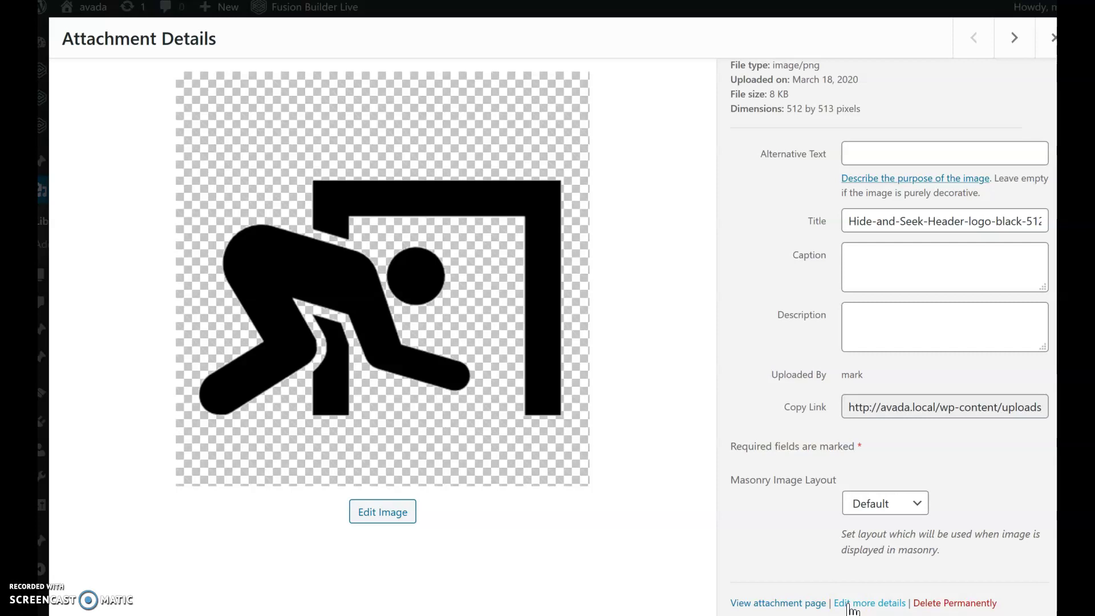
click(1019, 39)
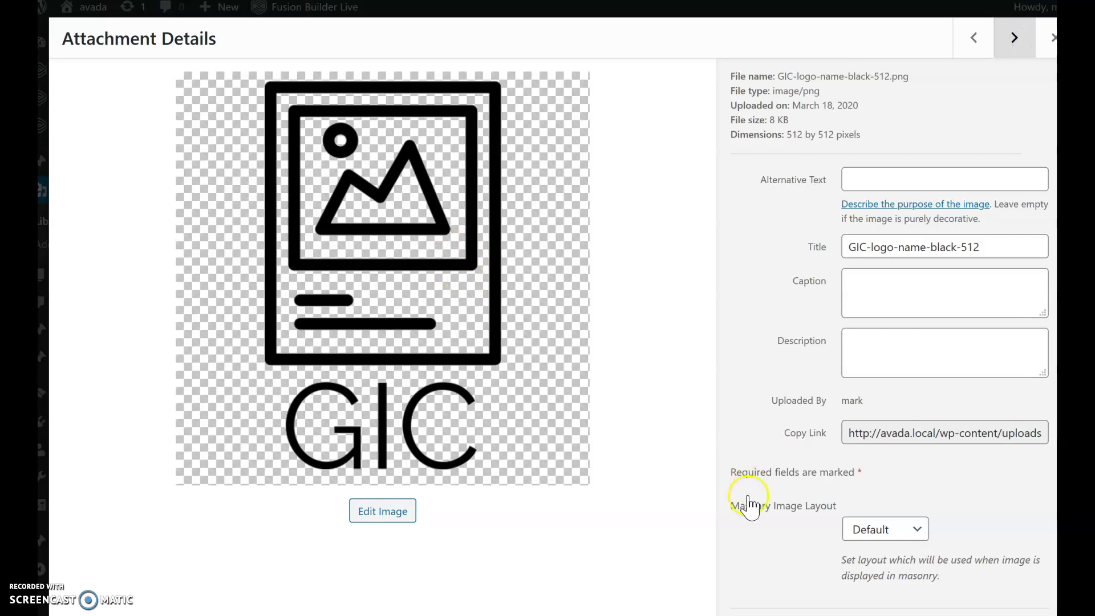
scroll(751, 513, down, 1)
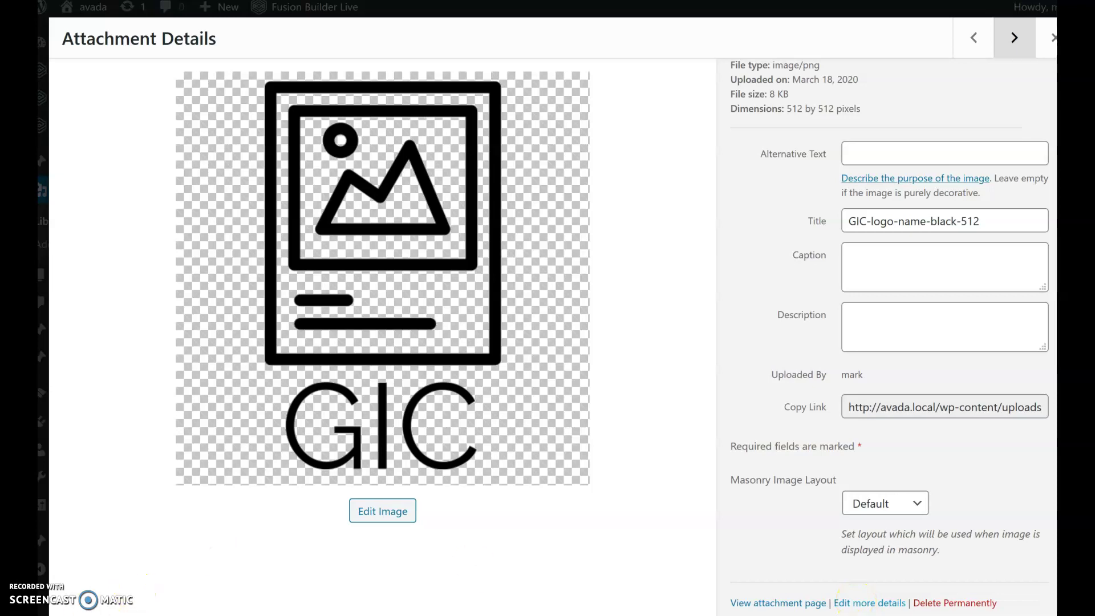
Bring up the 4x1-gallery-shortcode.md gist with the gallery shortcode and 4x1-gallery.css rules.
key(ctrl+Tab)
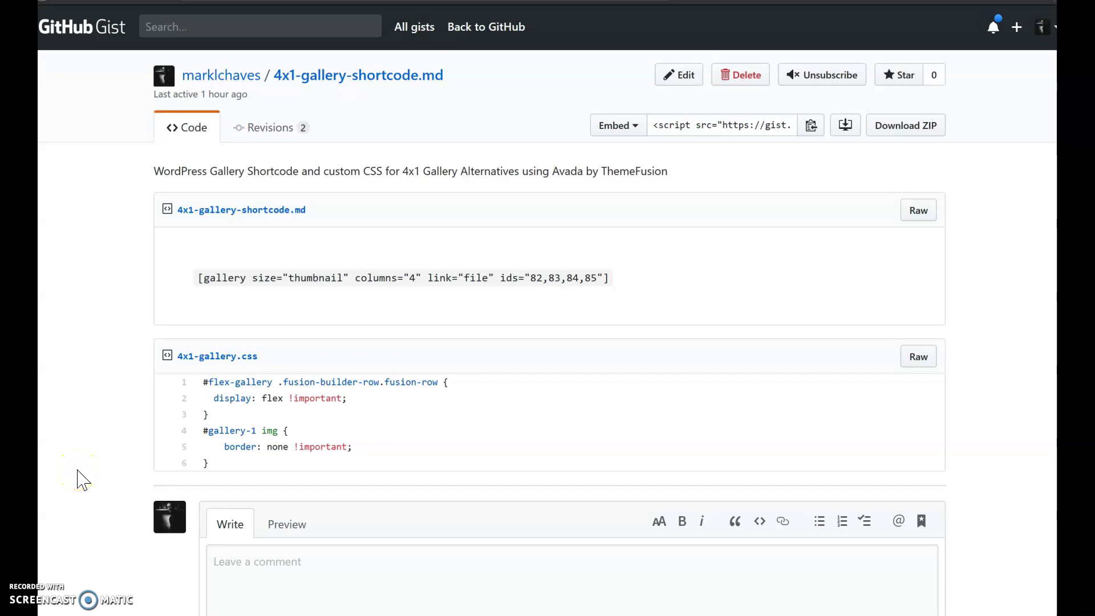